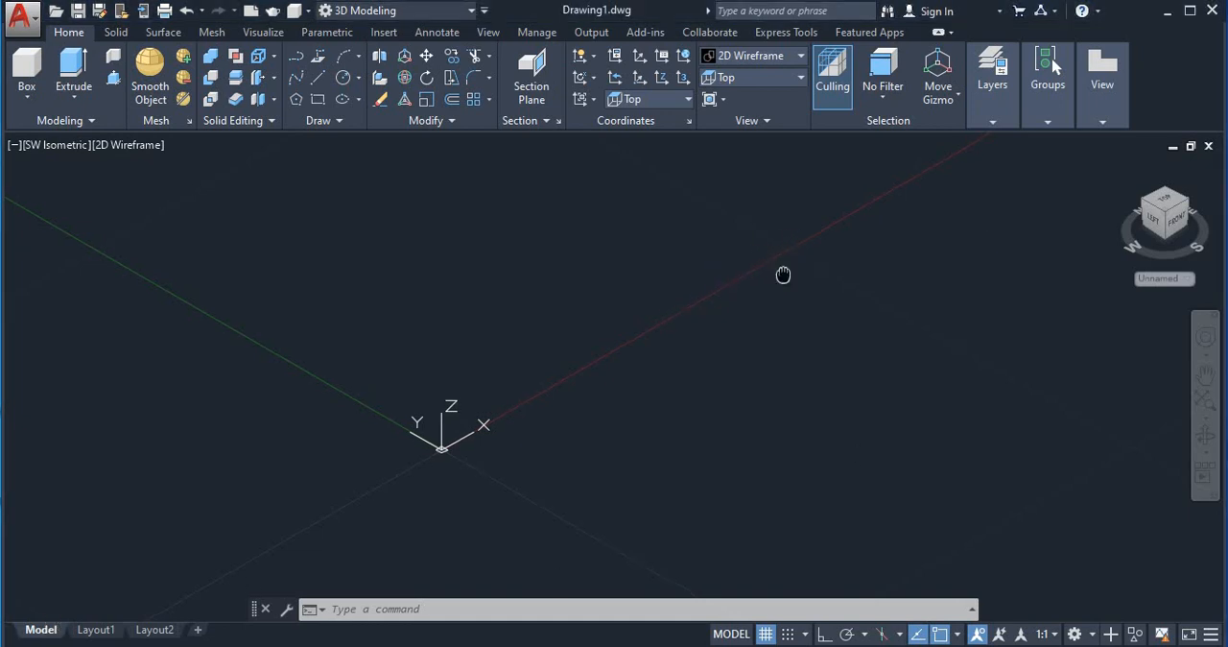
Step: Create a solid box beside the X axis with freehand base corners and height, and display it as Shaded with edges
middle_drag(754, 249, 605, 357)
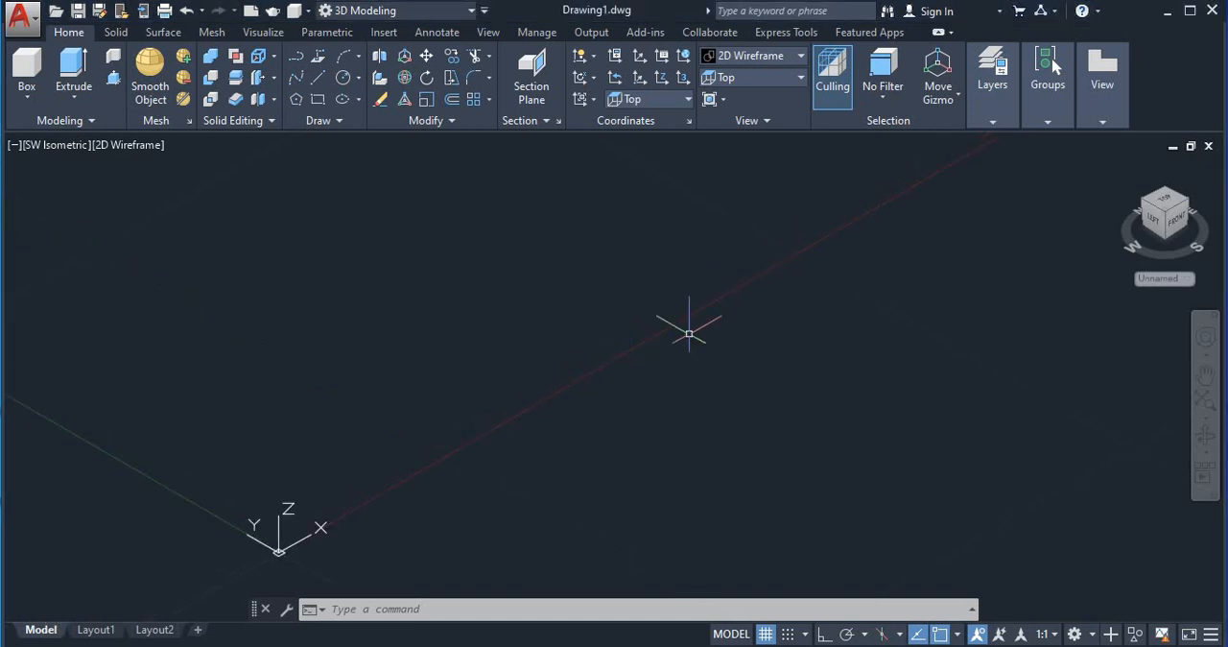
click(26, 97)
click(29, 126)
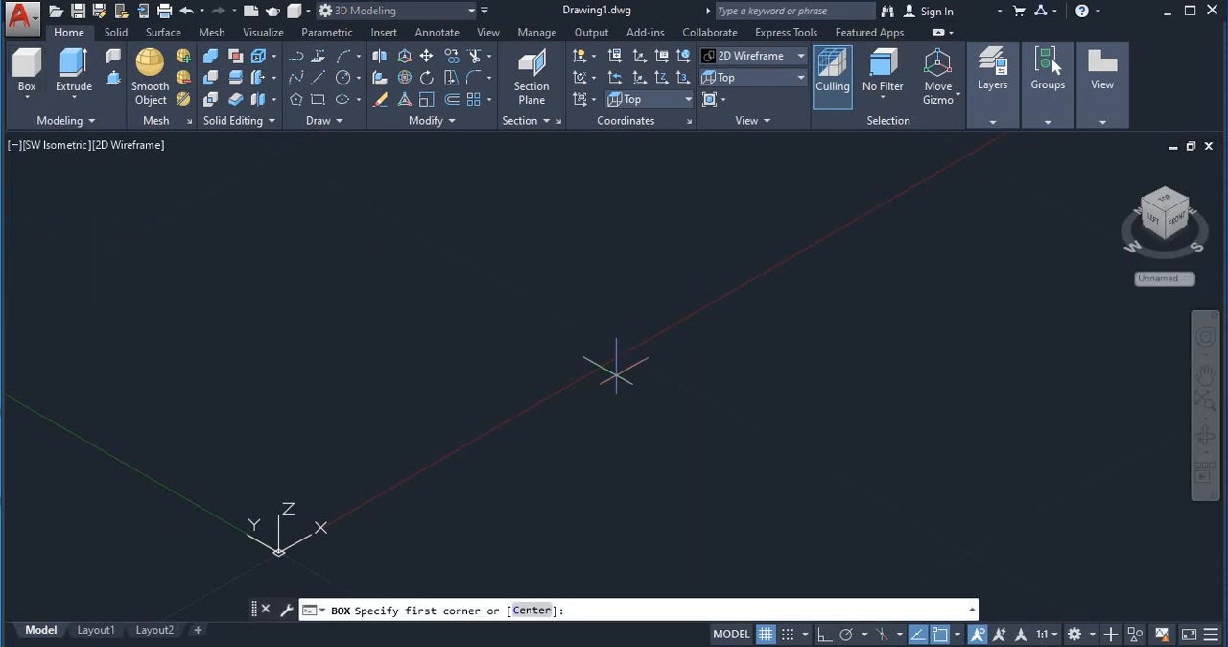
click(578, 374)
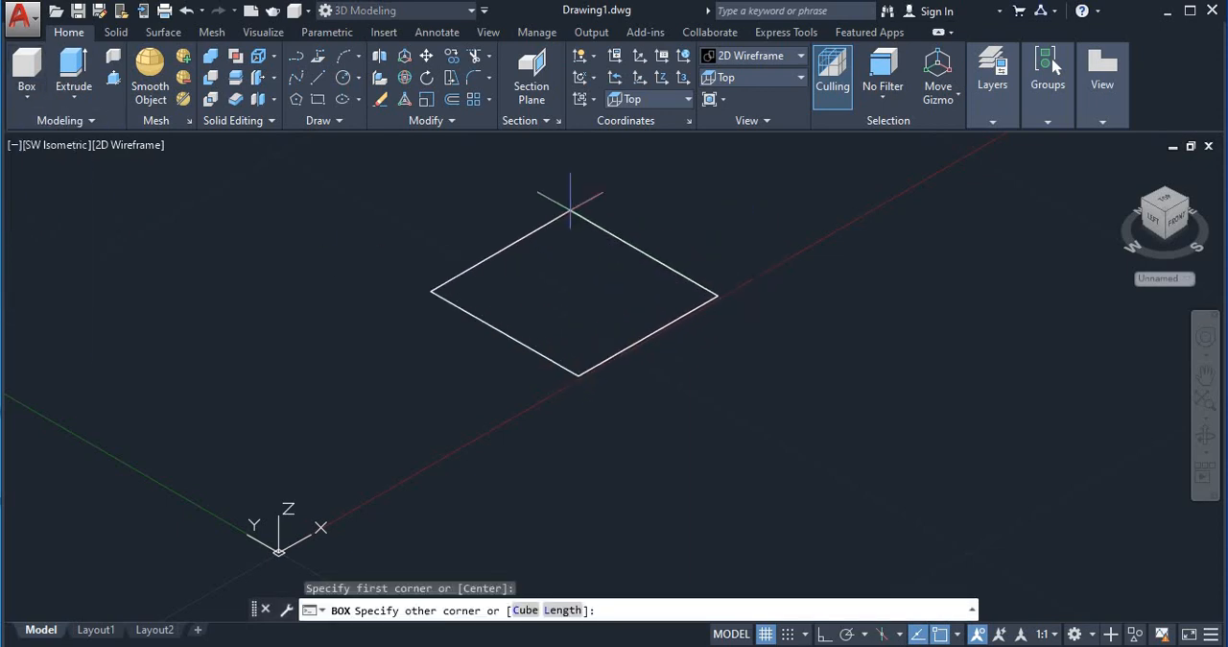
click(561, 201)
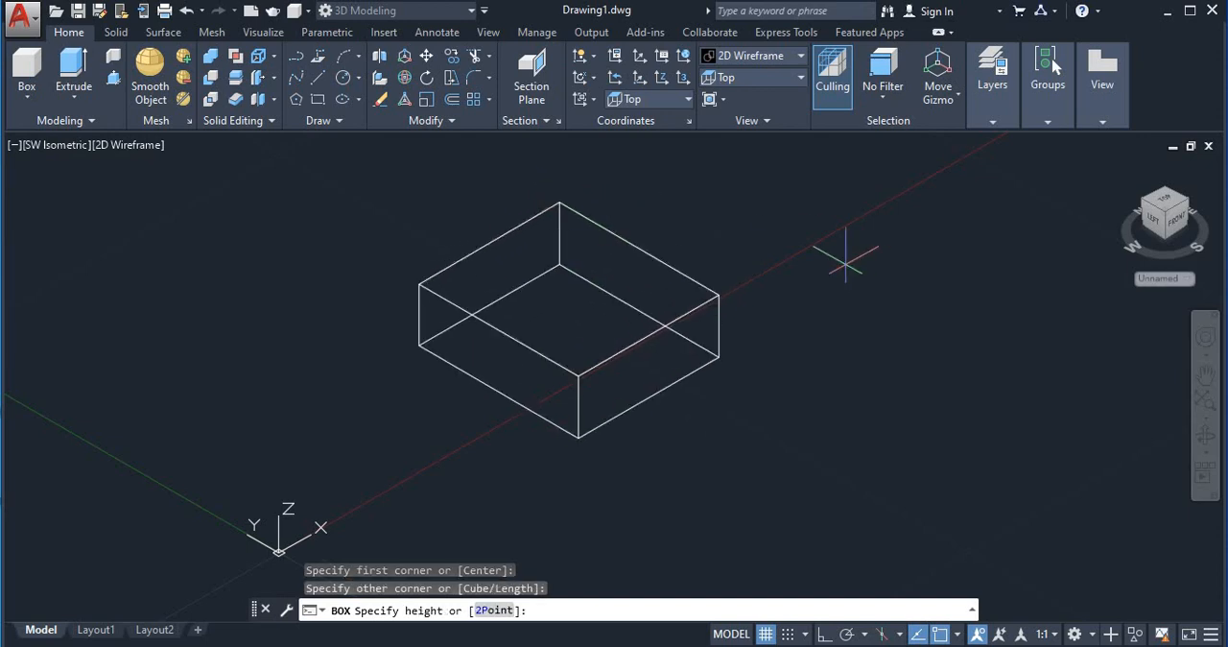
middle_drag(846, 264, 827, 302)
middle_drag(617, 170, 638, 228)
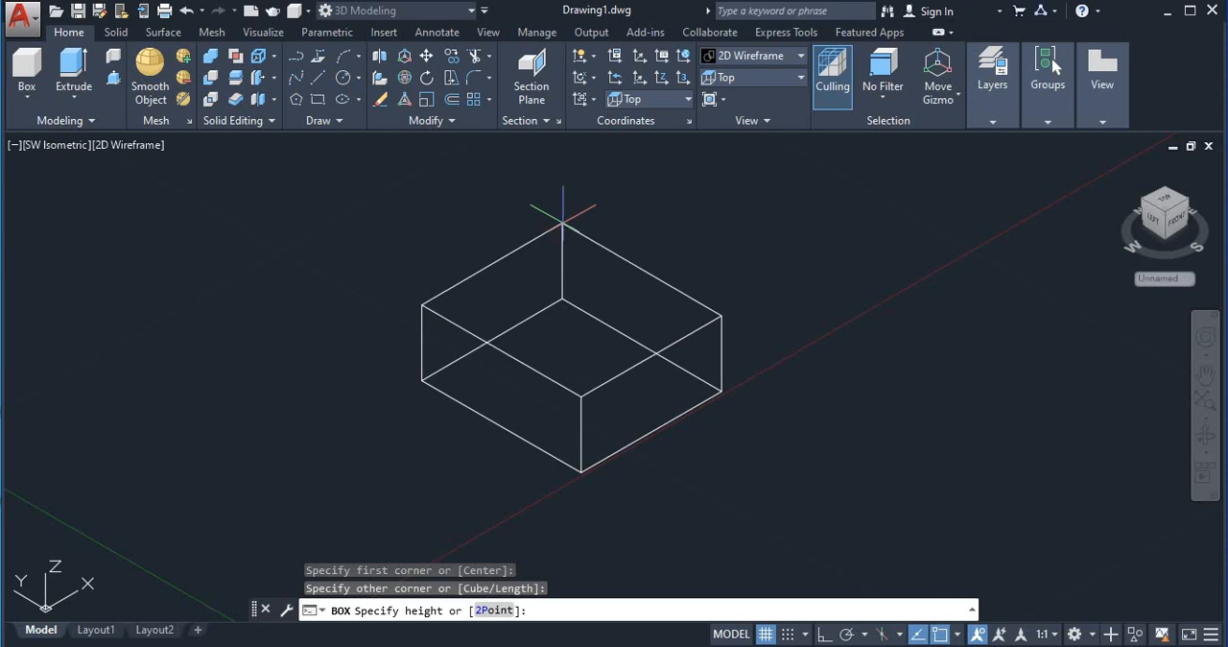
click(563, 221)
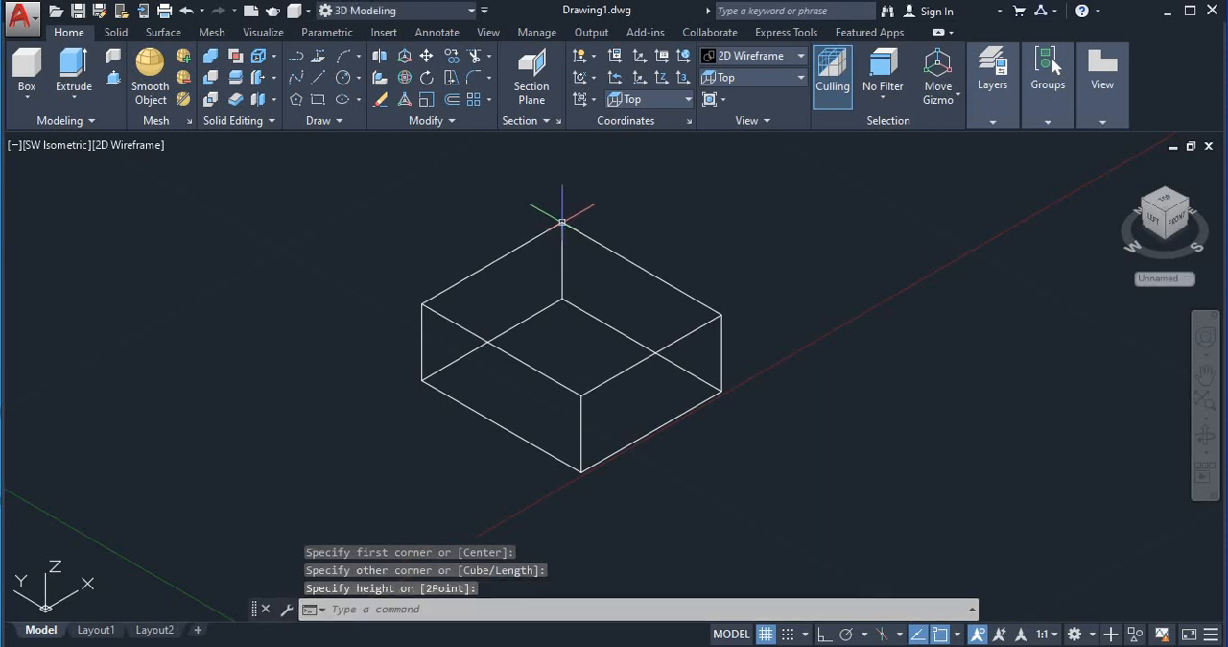
click(128, 145)
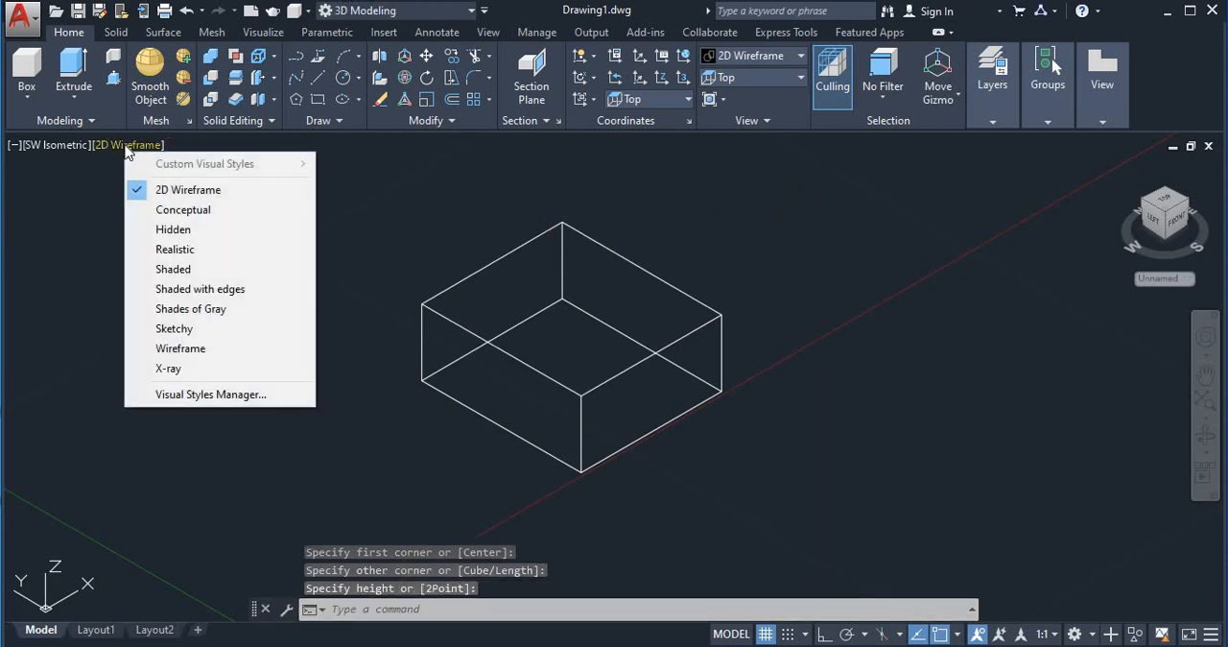
click(192, 289)
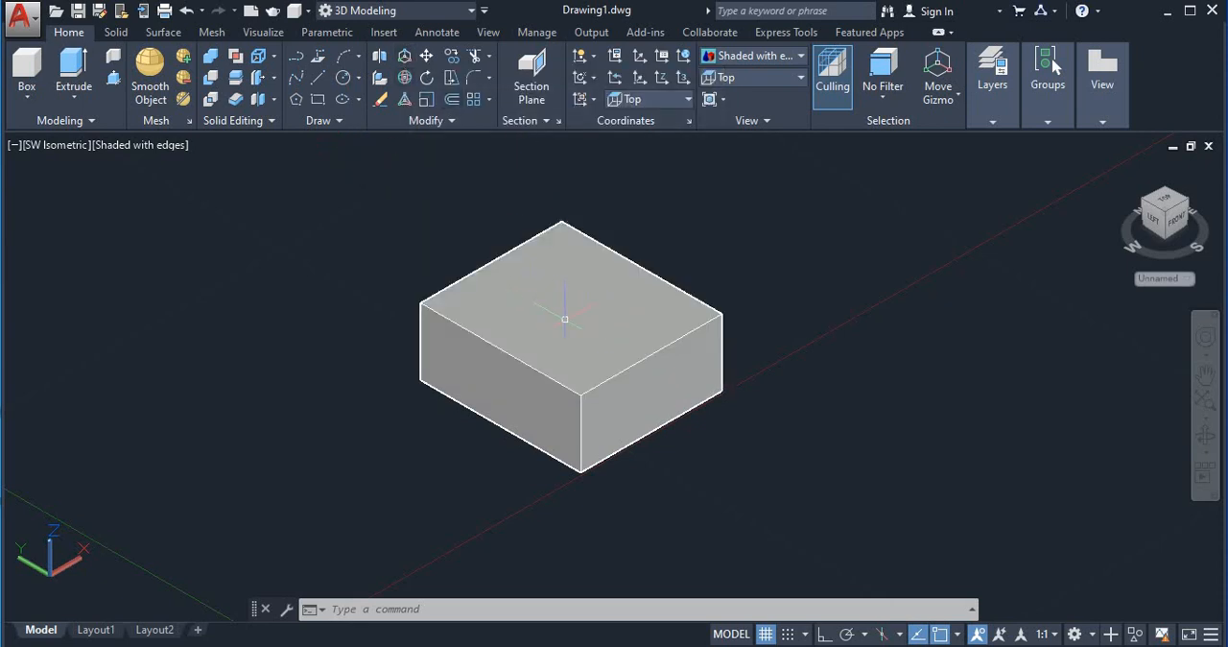
Step: Select the box and move it freehand with the gizmo, upward along Z and forward along the positive X axis
click(566, 315)
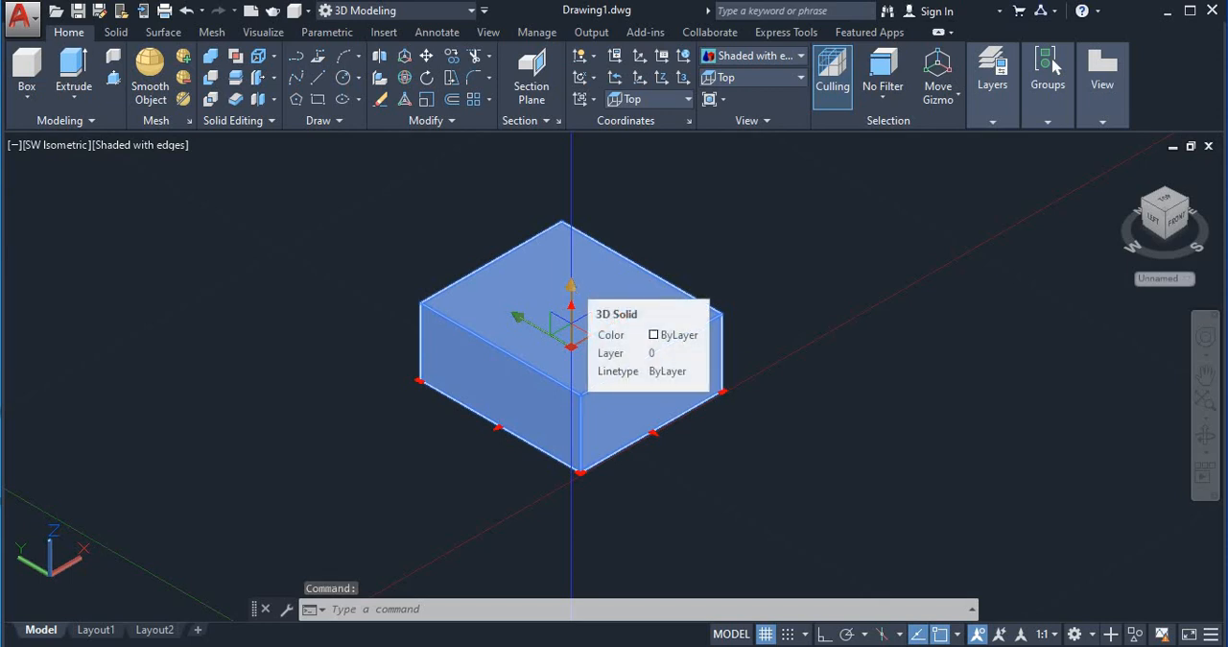
click(571, 309)
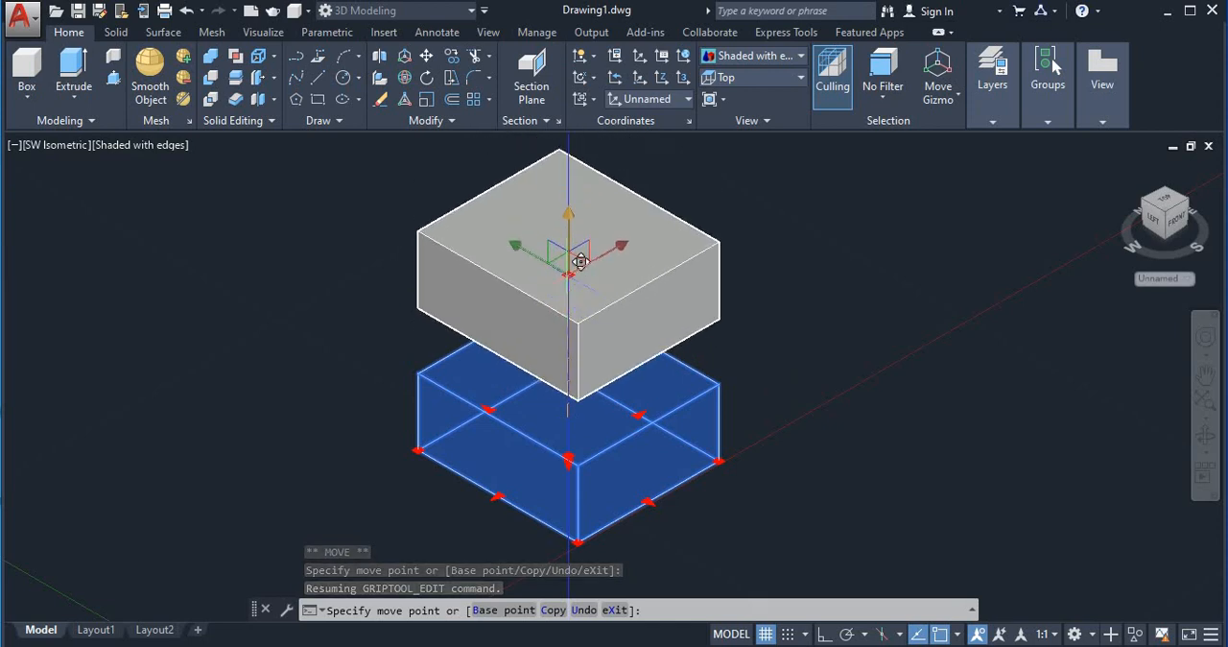
click(614, 264)
click(622, 245)
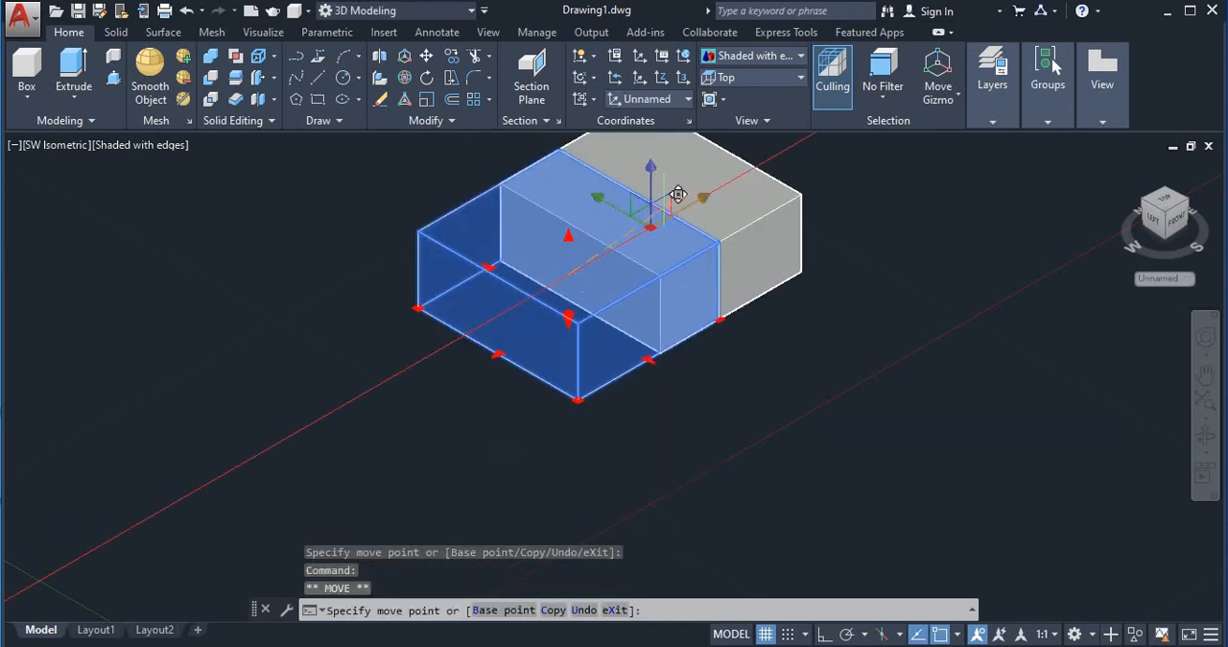
middle_drag(729, 179, 612, 339)
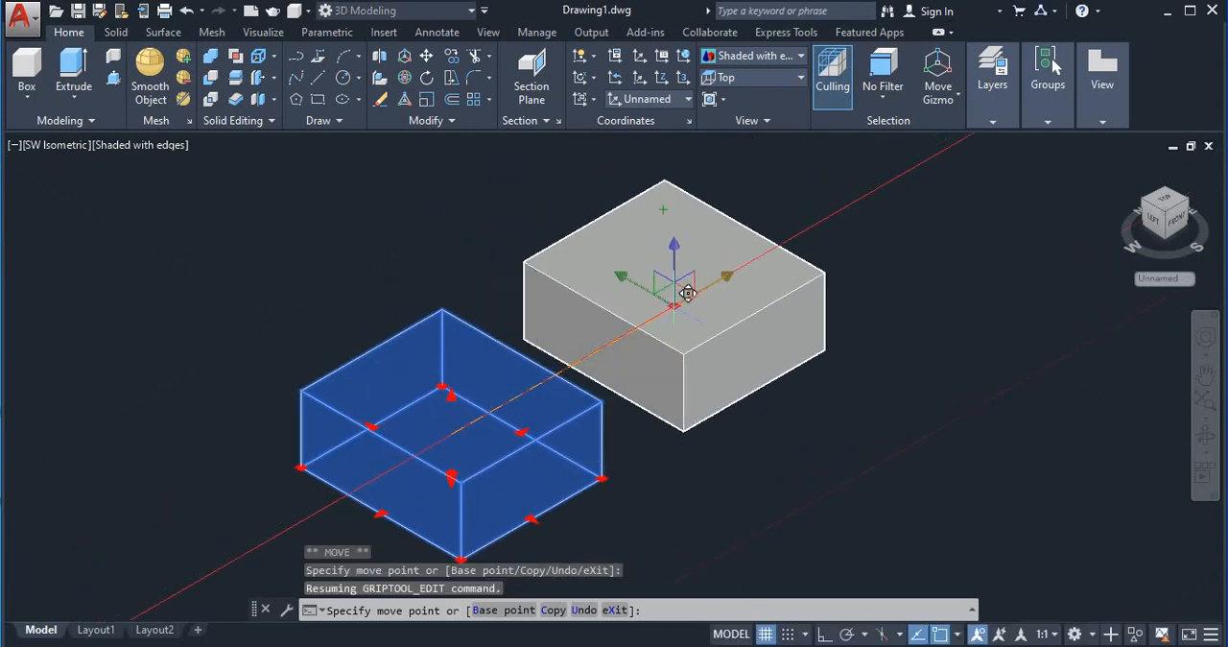
click(667, 298)
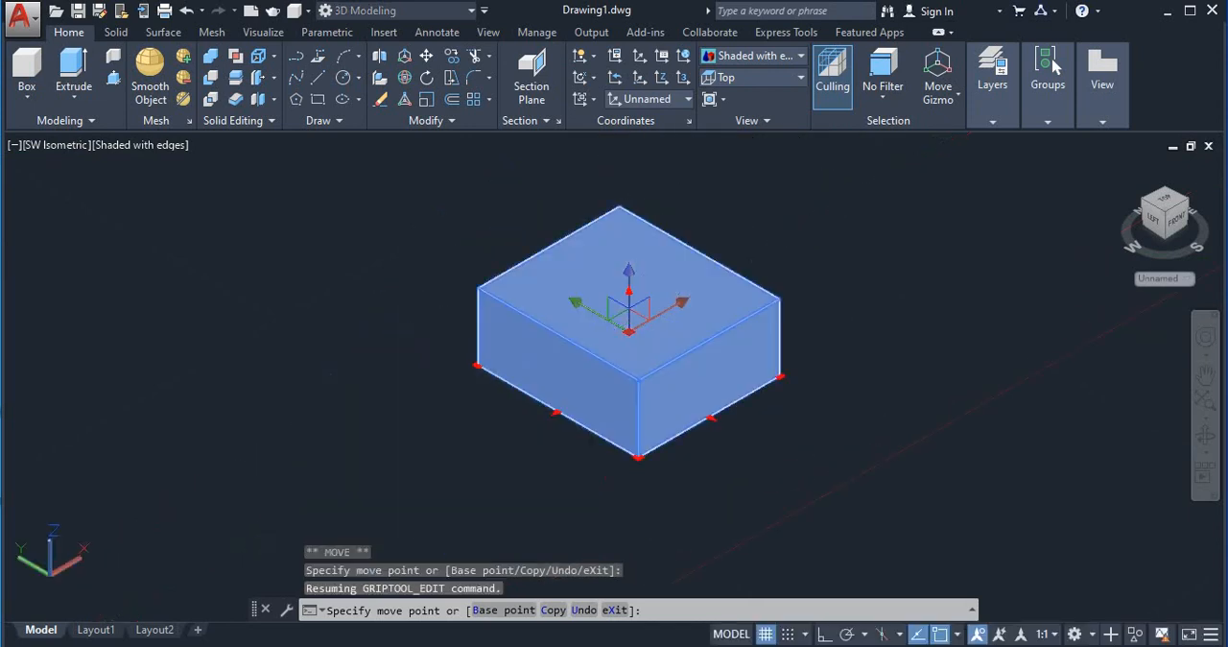
Step: Shift the selected box freehand along the positive Y axis and a short way along the positive X axis
click(576, 303)
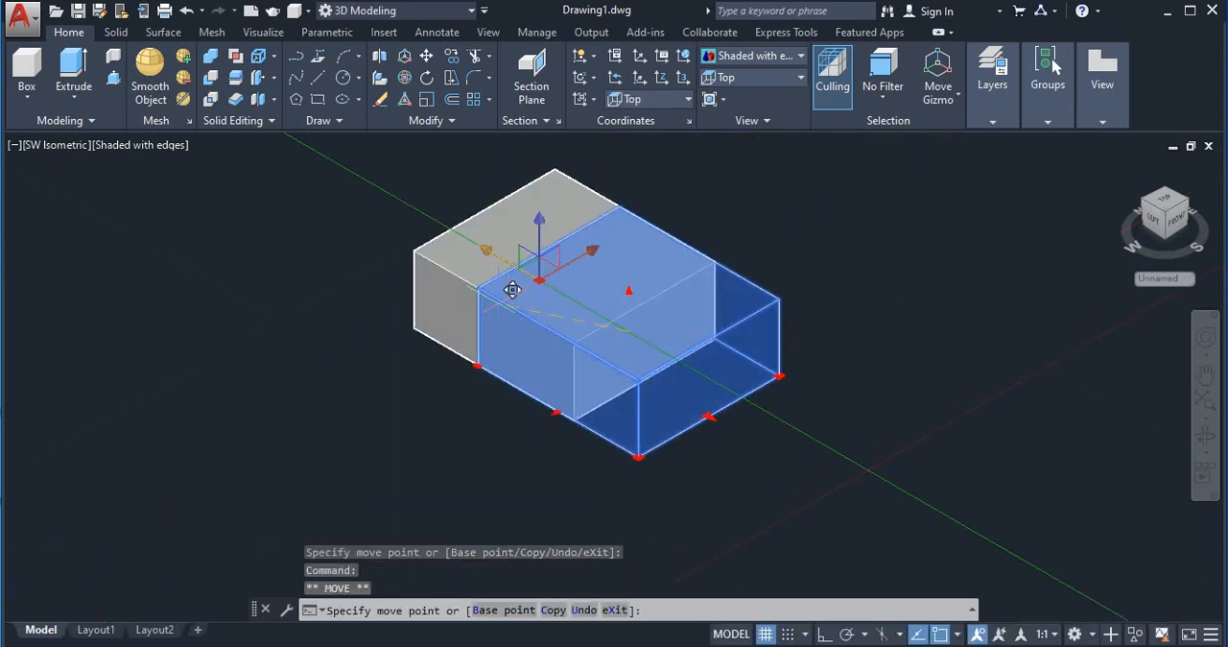
click(426, 283)
middle_drag(576, 294, 602, 406)
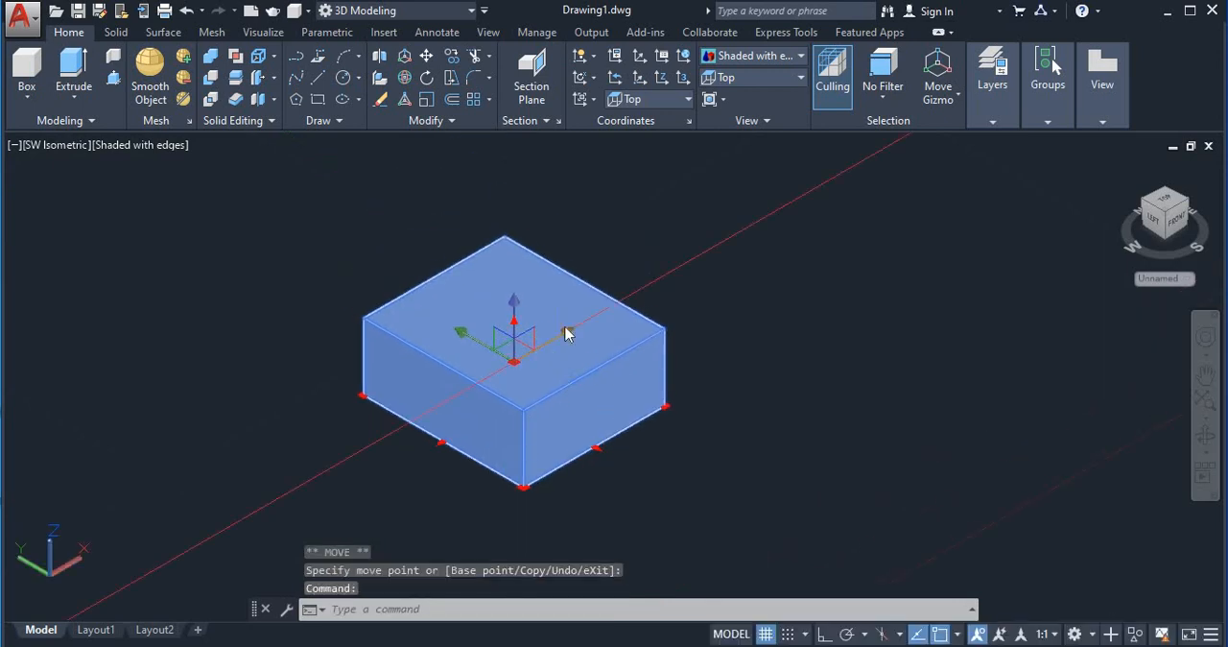
click(566, 332)
click(655, 321)
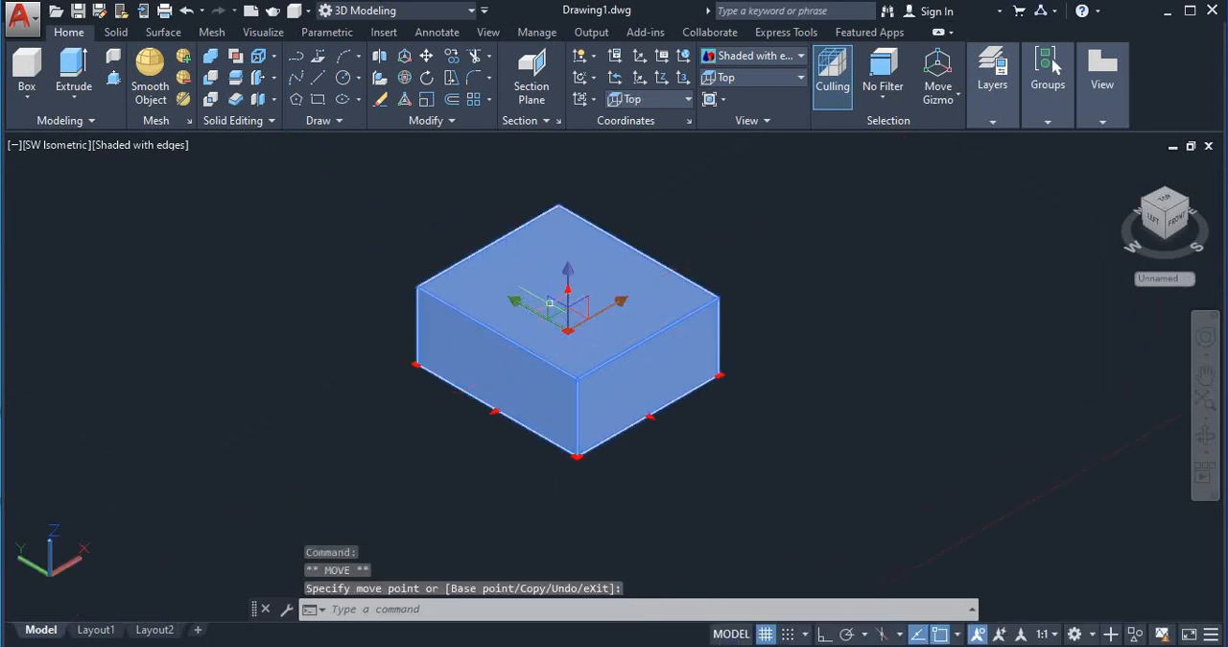
Step: Move the box slightly up along the Z axis and bring it back down well below that height
click(568, 280)
click(570, 243)
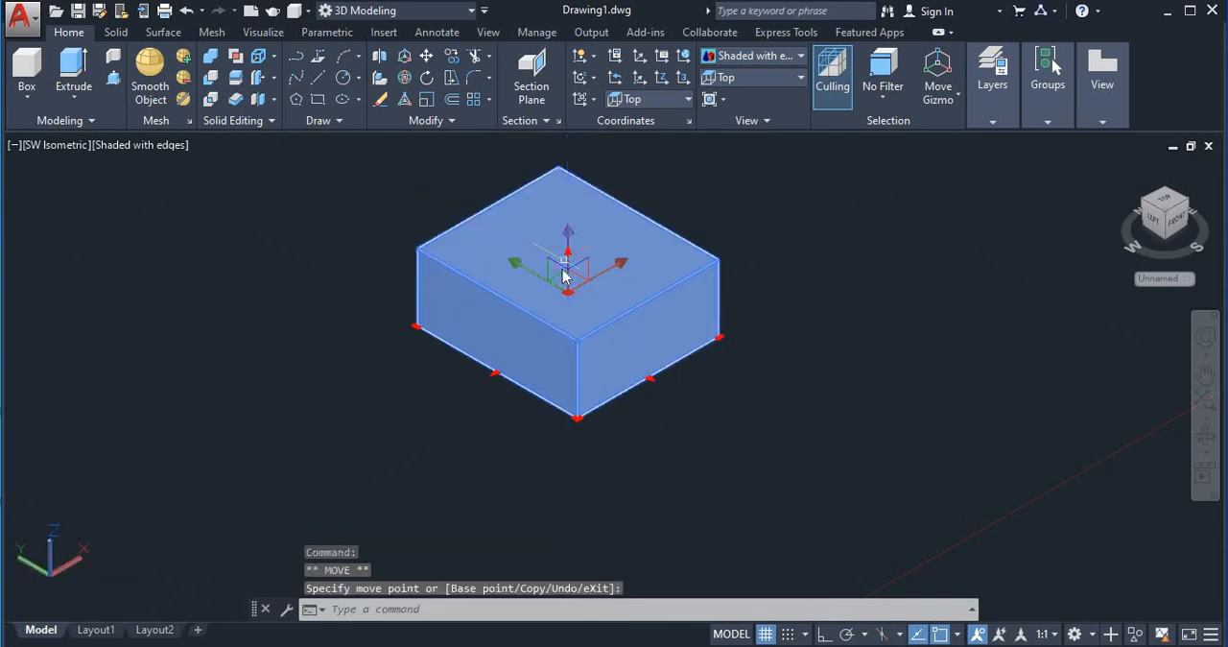
click(570, 244)
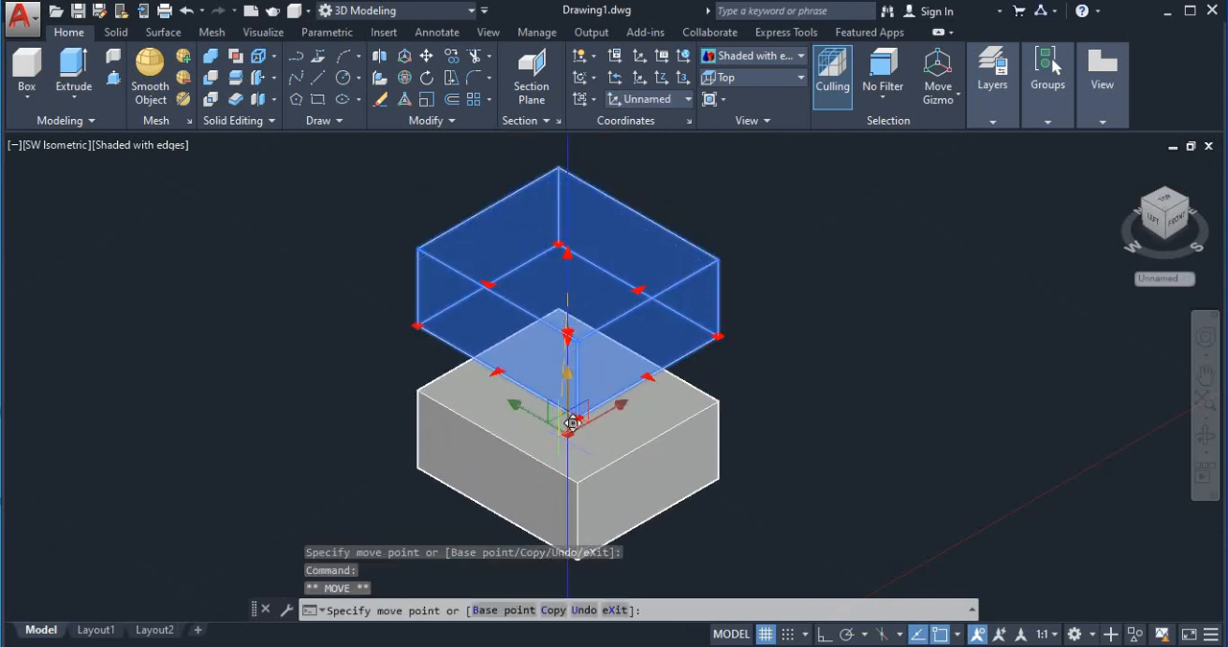
click(573, 410)
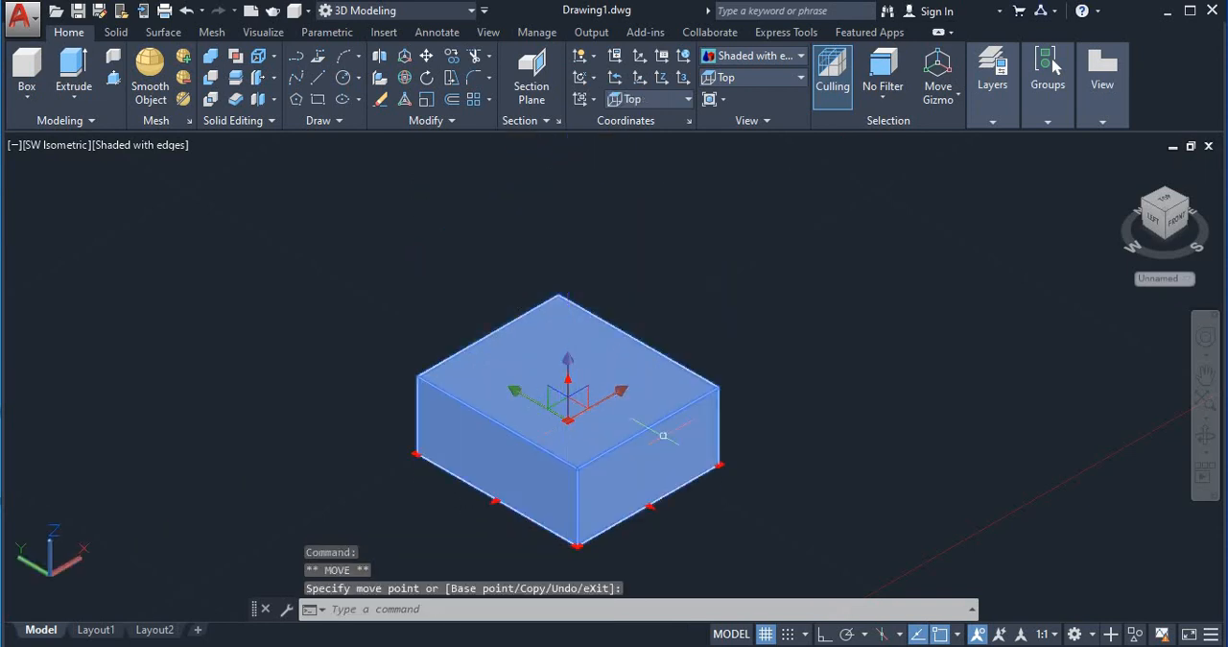
Step: Move the box freehand by more than half its width along positive Y, and by a similar distance along positive X
click(516, 390)
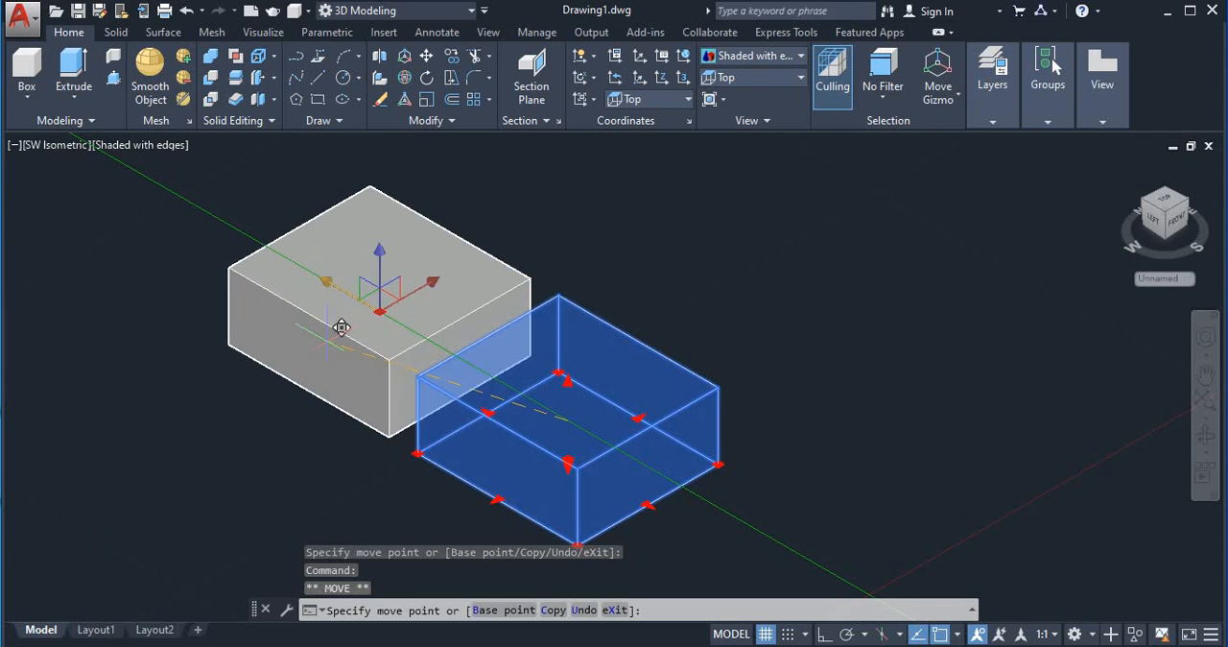
click(340, 328)
click(431, 282)
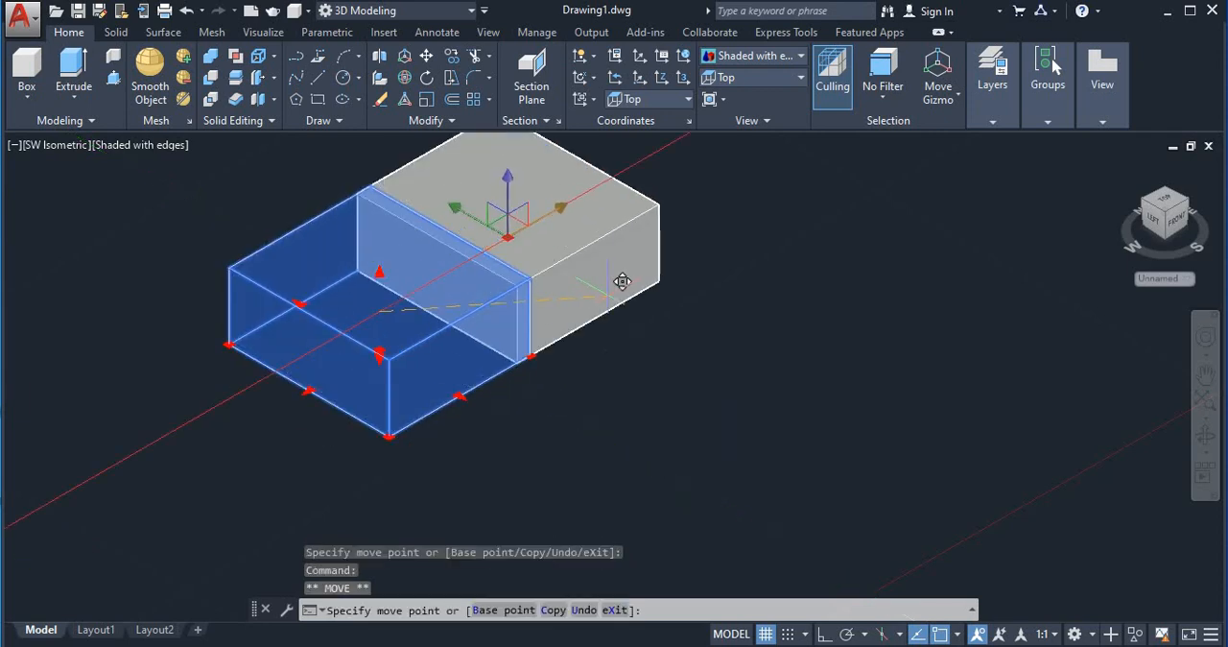
click(607, 295)
middle_drag(591, 335, 662, 487)
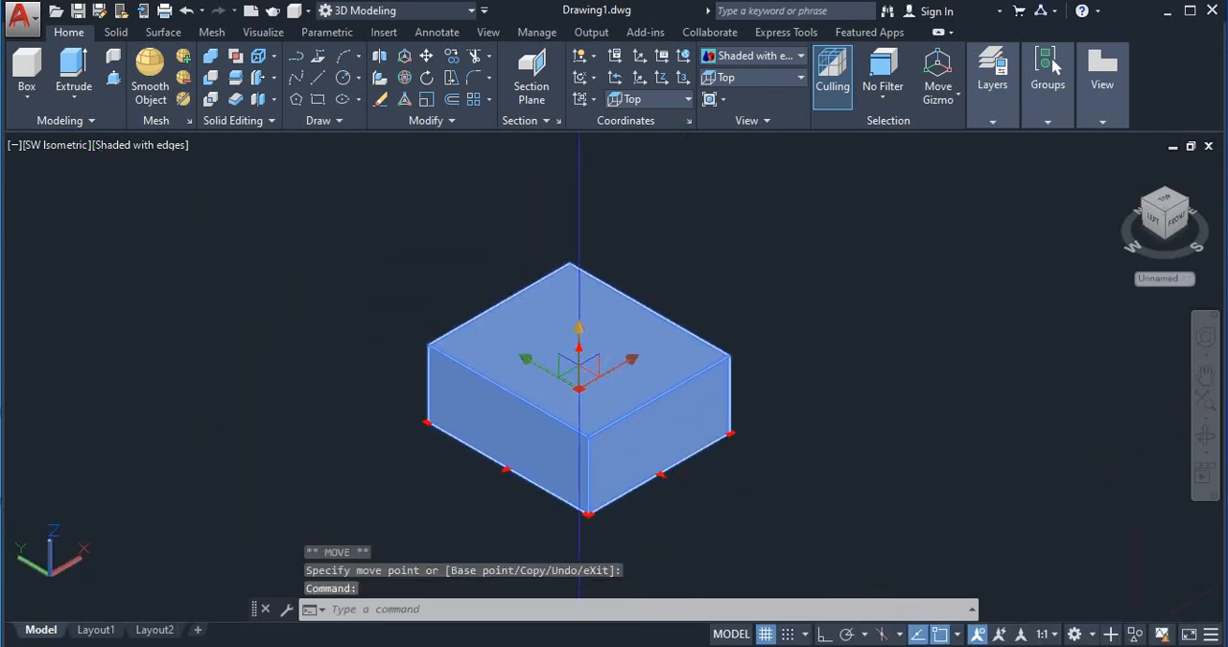
Step: Raise the box twice along the Z axis, switching Ortho on and back off for the second move, and deselect it
click(579, 328)
click(573, 298)
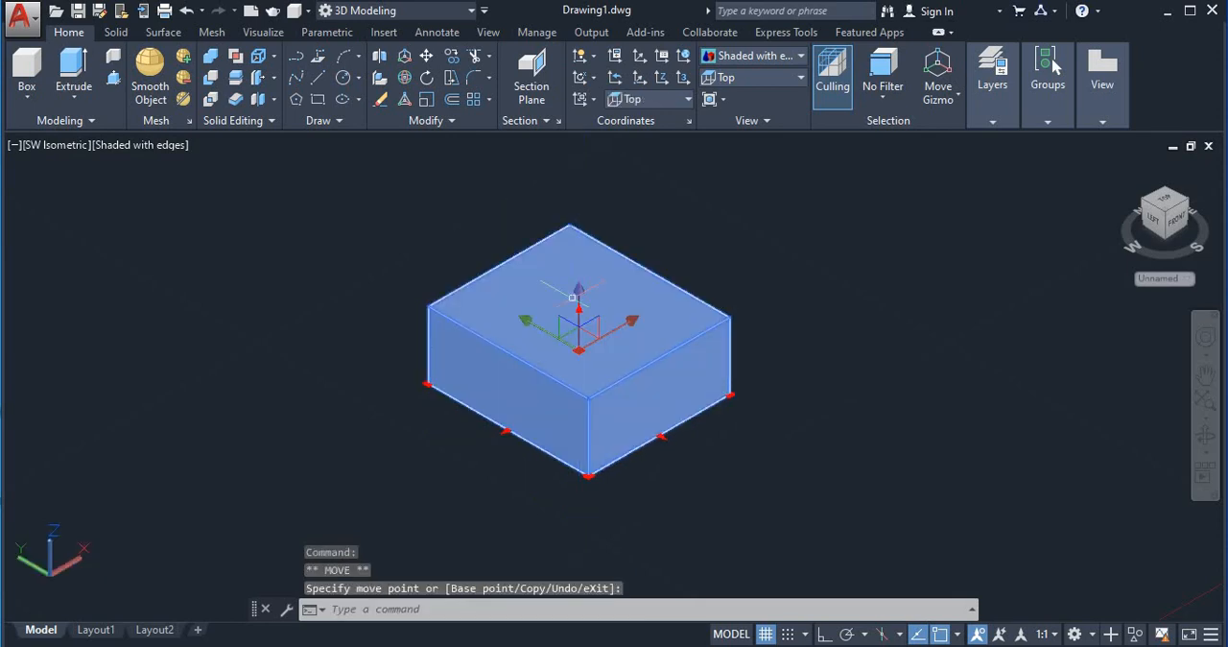
key(F8)
click(577, 301)
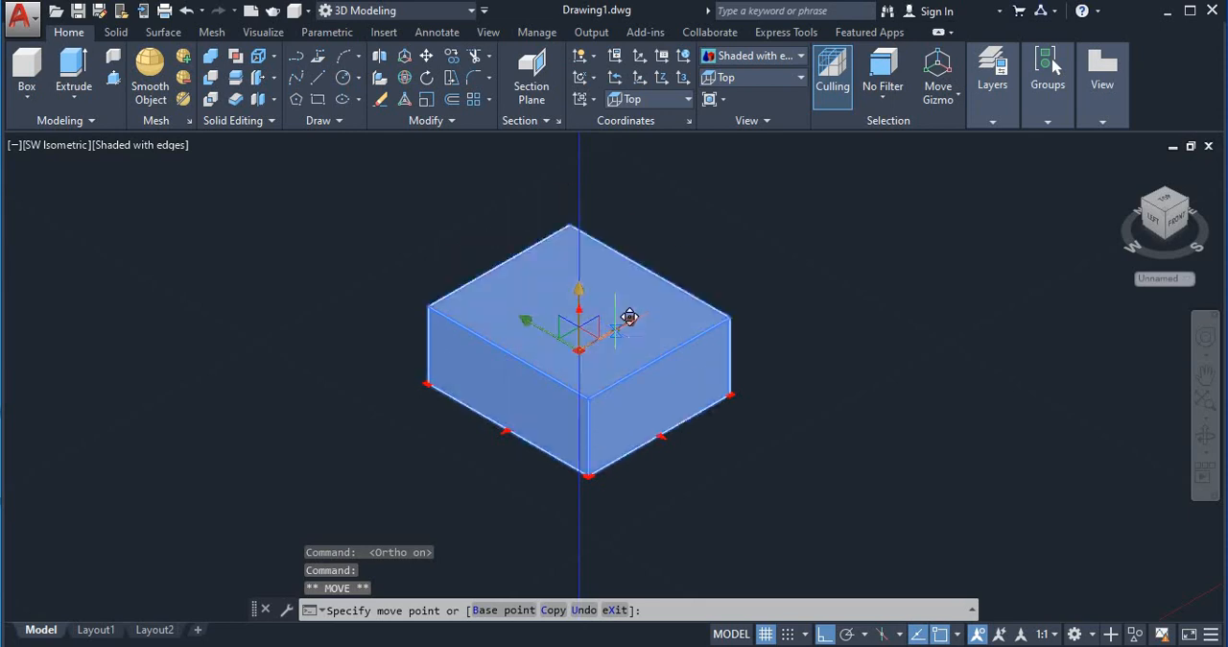
key(F8)
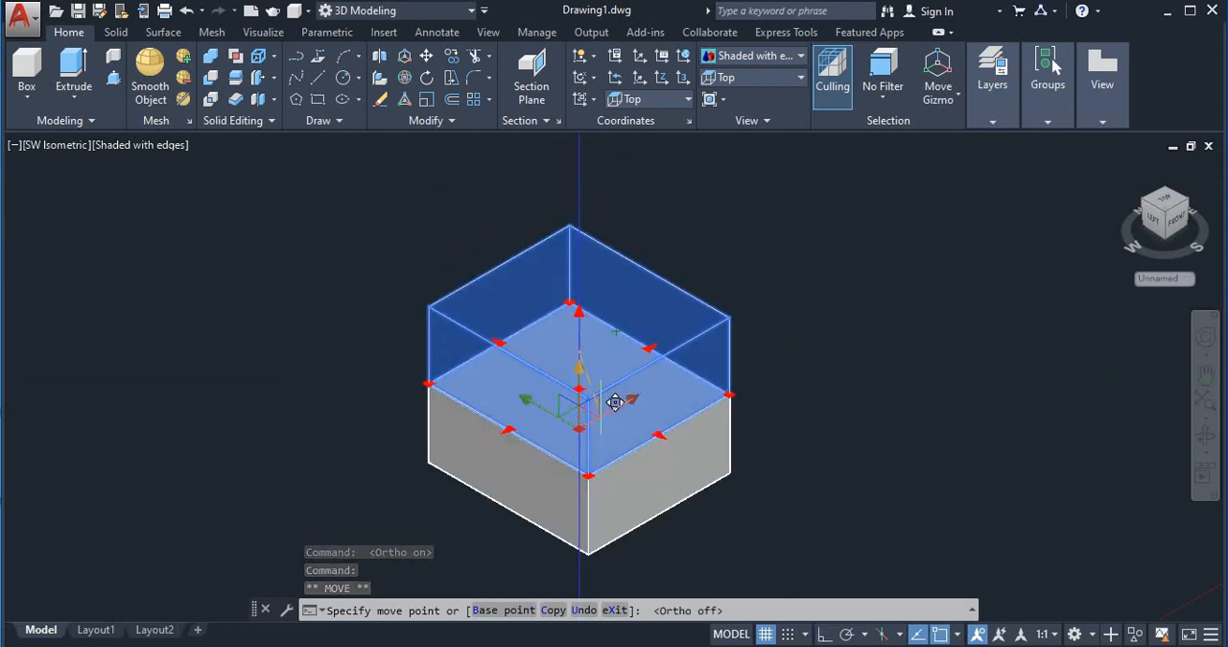
click(604, 293)
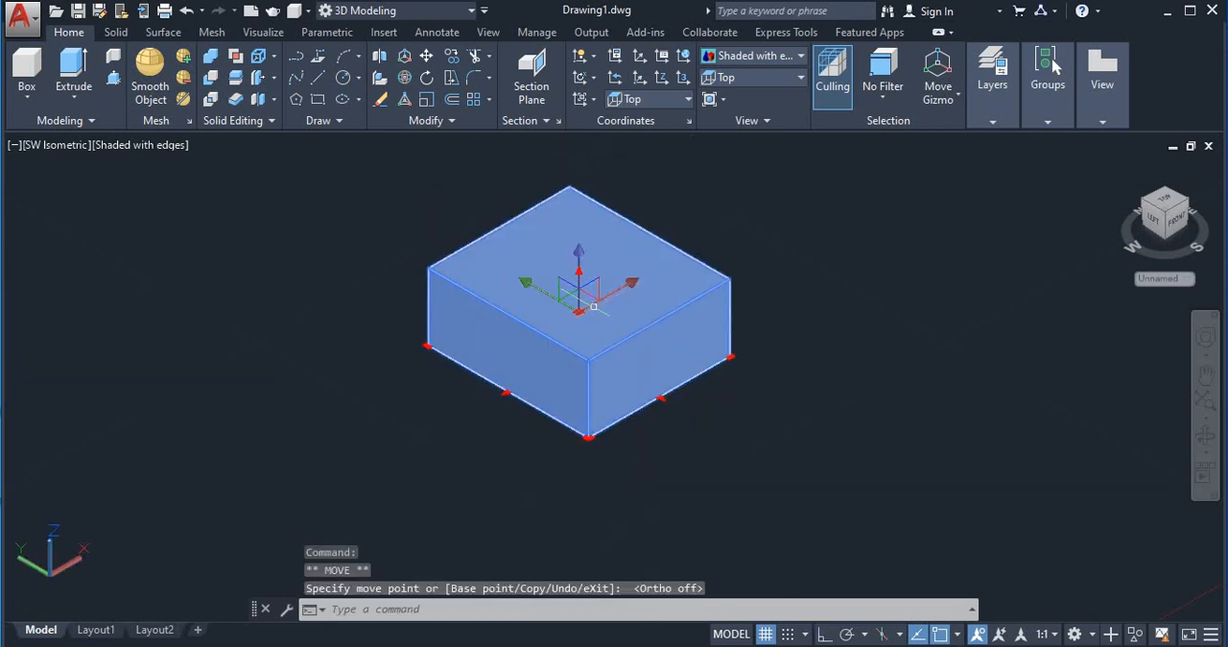
key(Escape)
Step: Rotate the box 90 degrees about its X axis with 3D Rotate
middle_drag(822, 337, 809, 374)
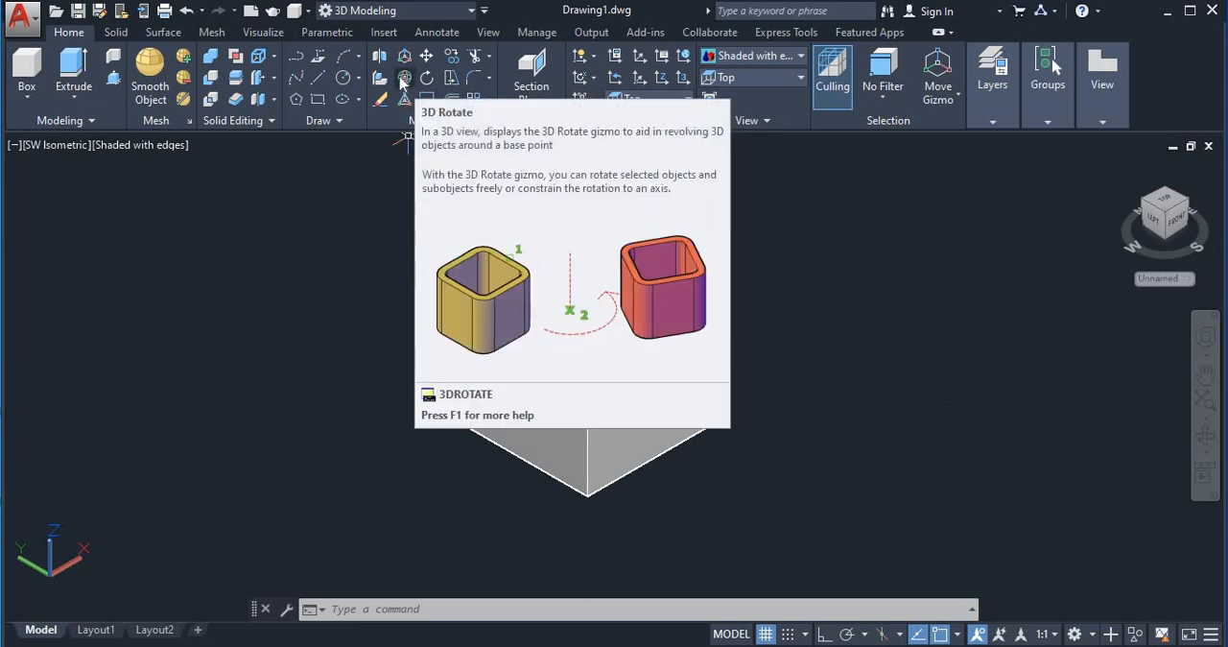
click(425, 77)
click(574, 343)
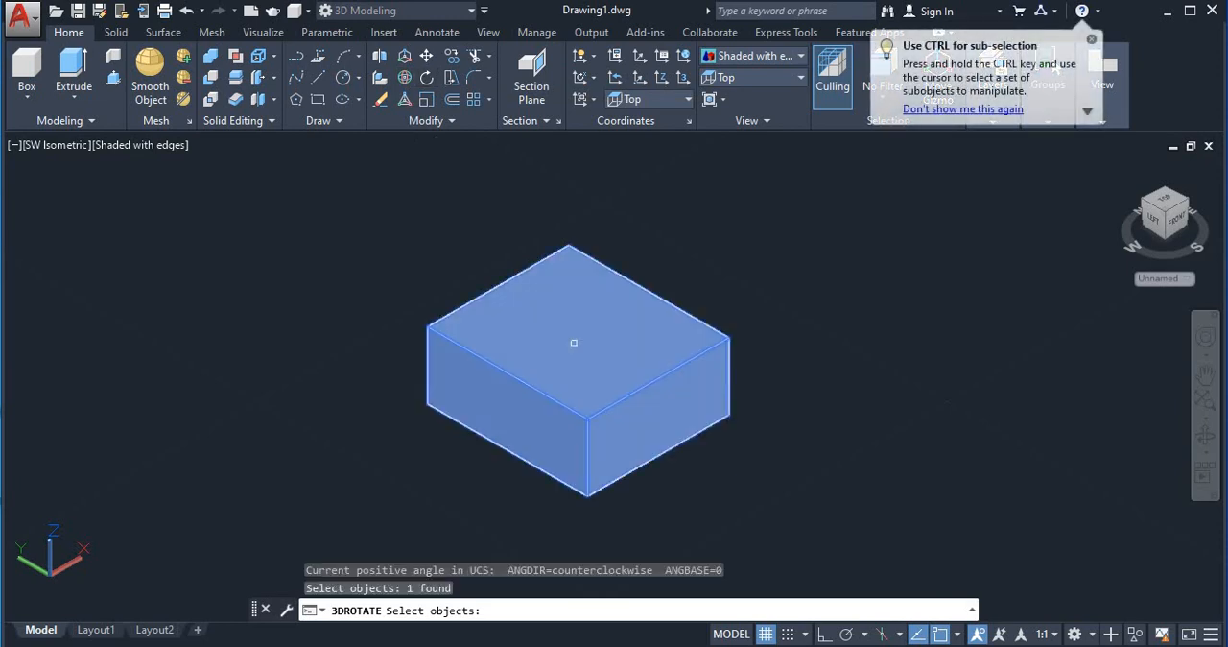
key(Return)
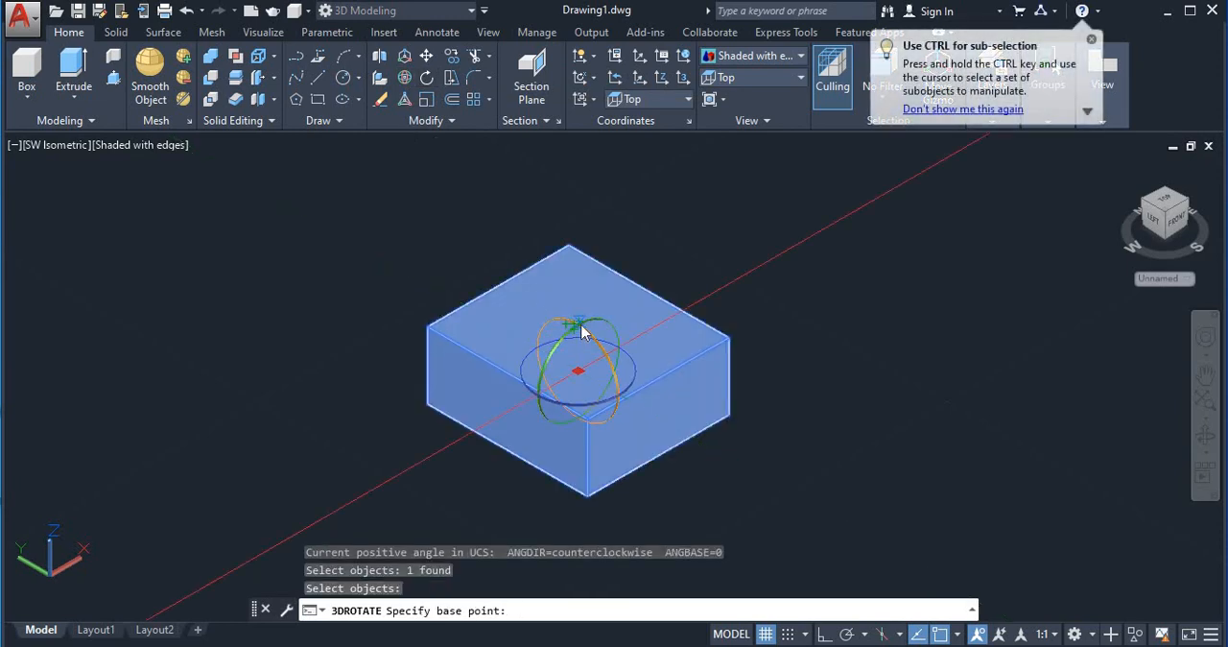
click(586, 329)
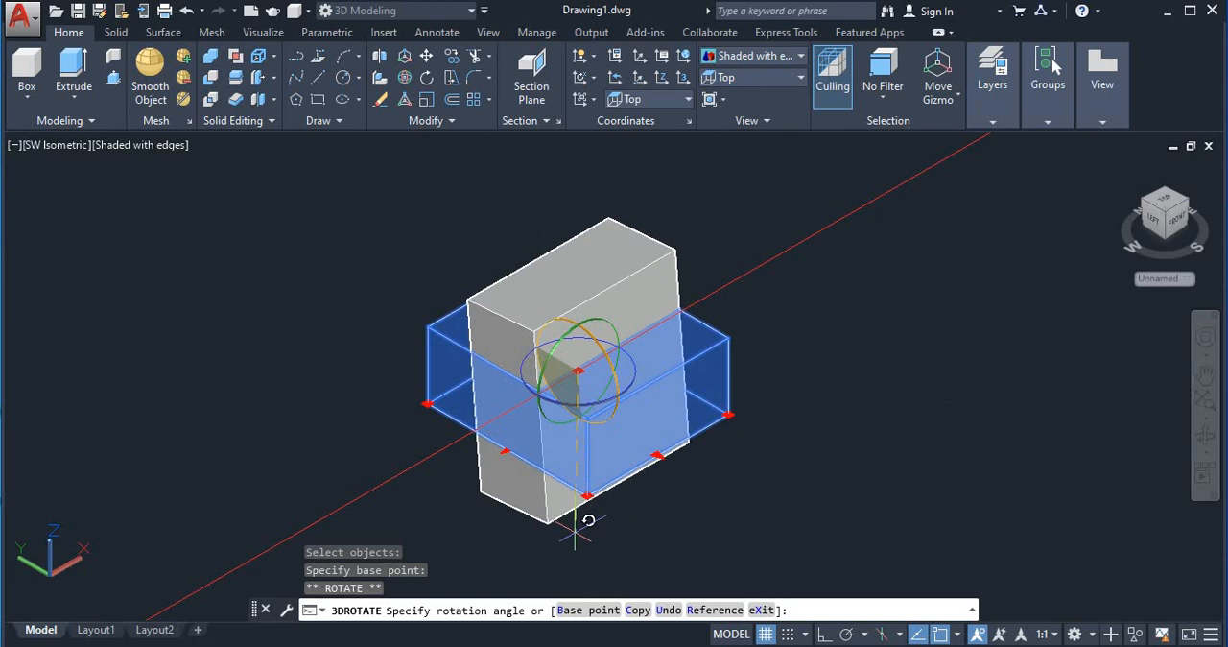
text(90)
key(Return)
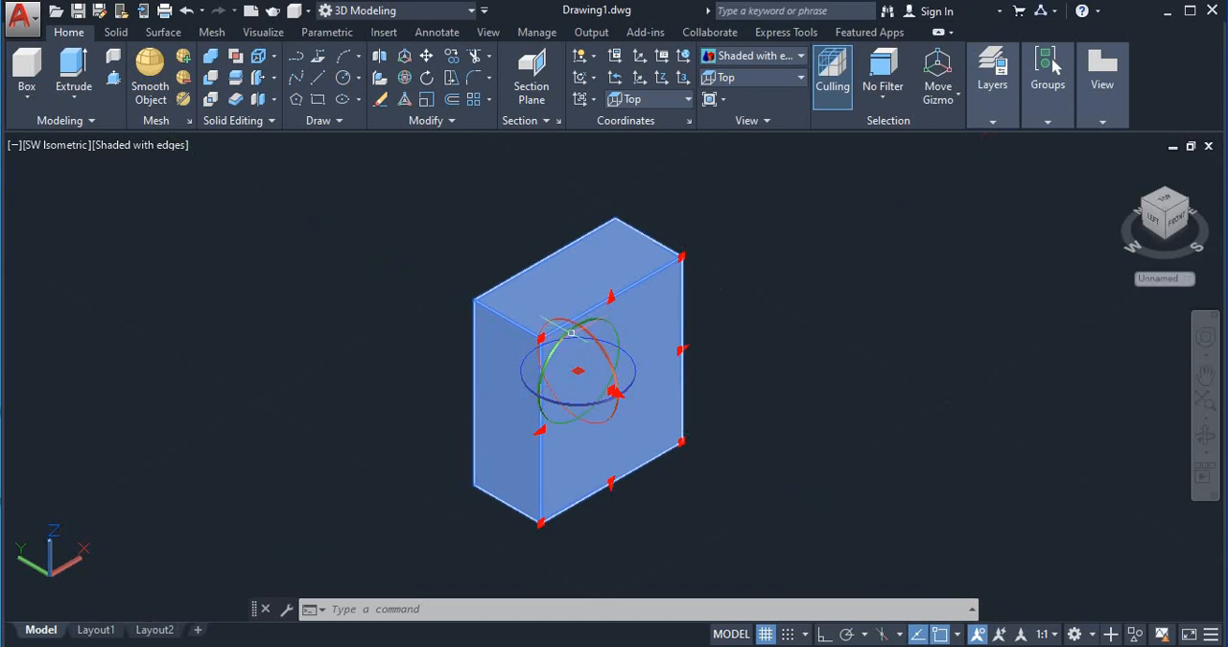
Step: Tilt the box freehand about the gizmo's Y axis and turn it freehand about the Z axis
click(612, 389)
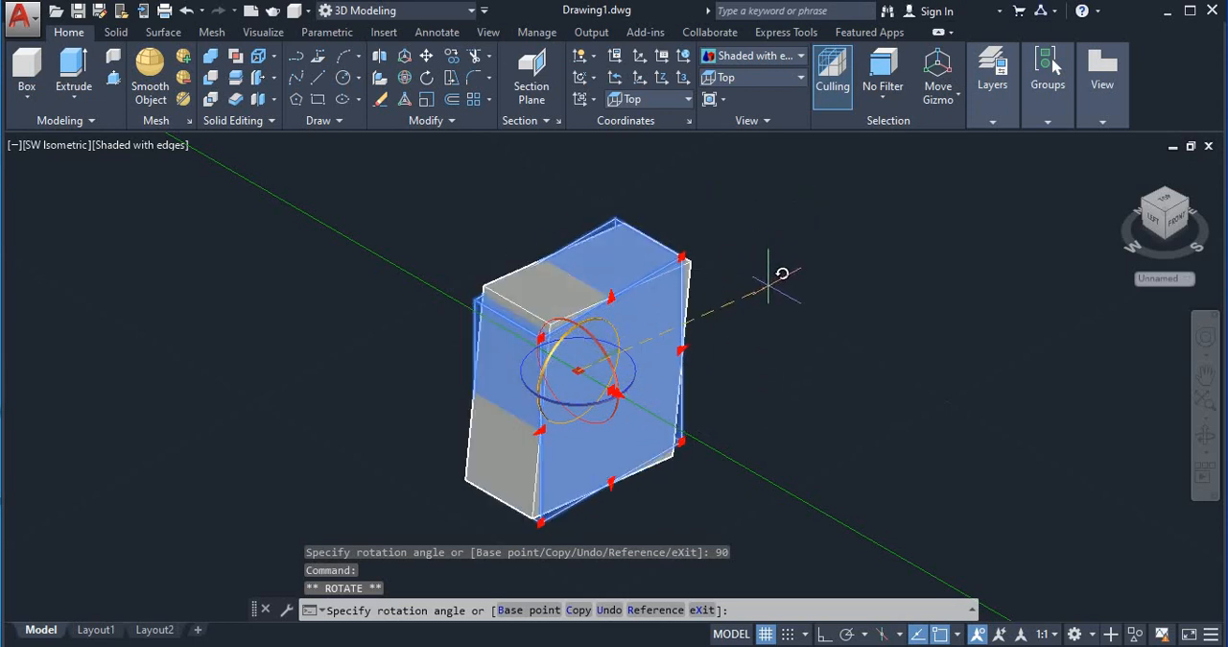
click(757, 380)
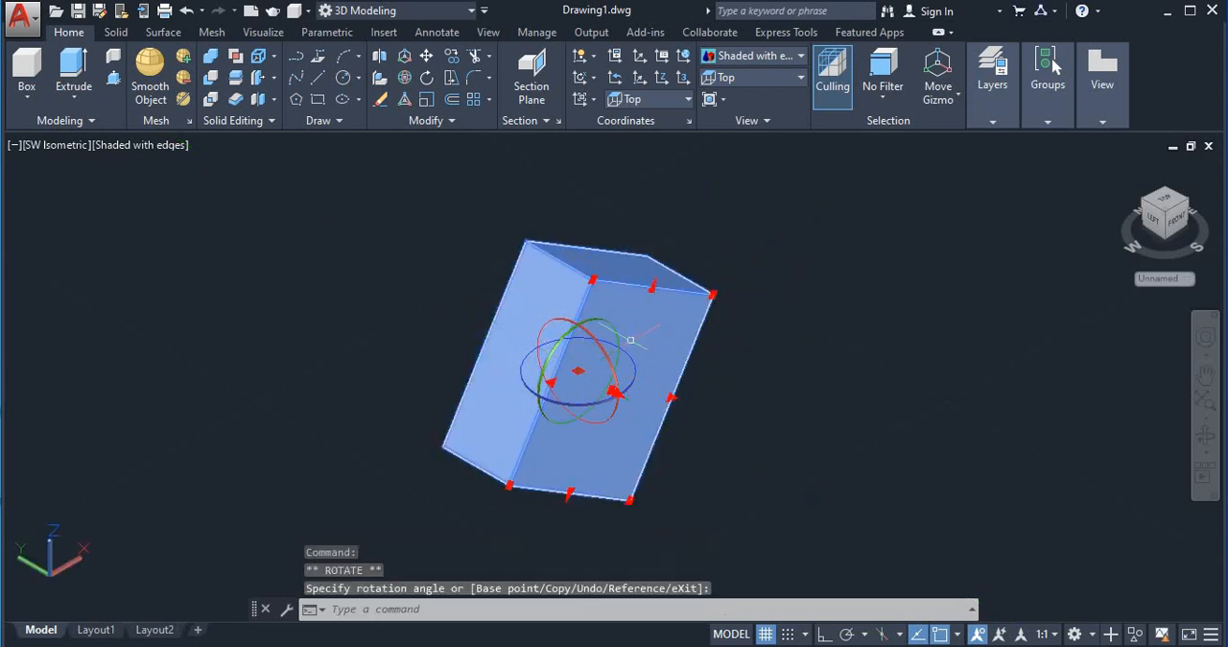
click(555, 332)
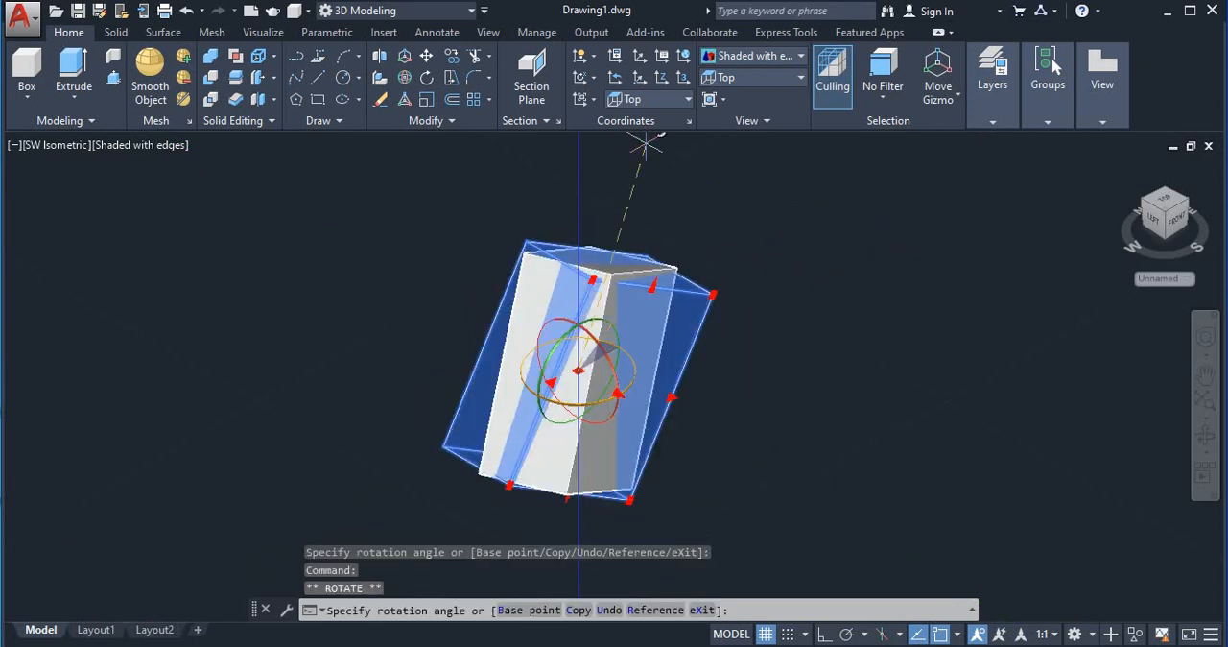
click(356, 352)
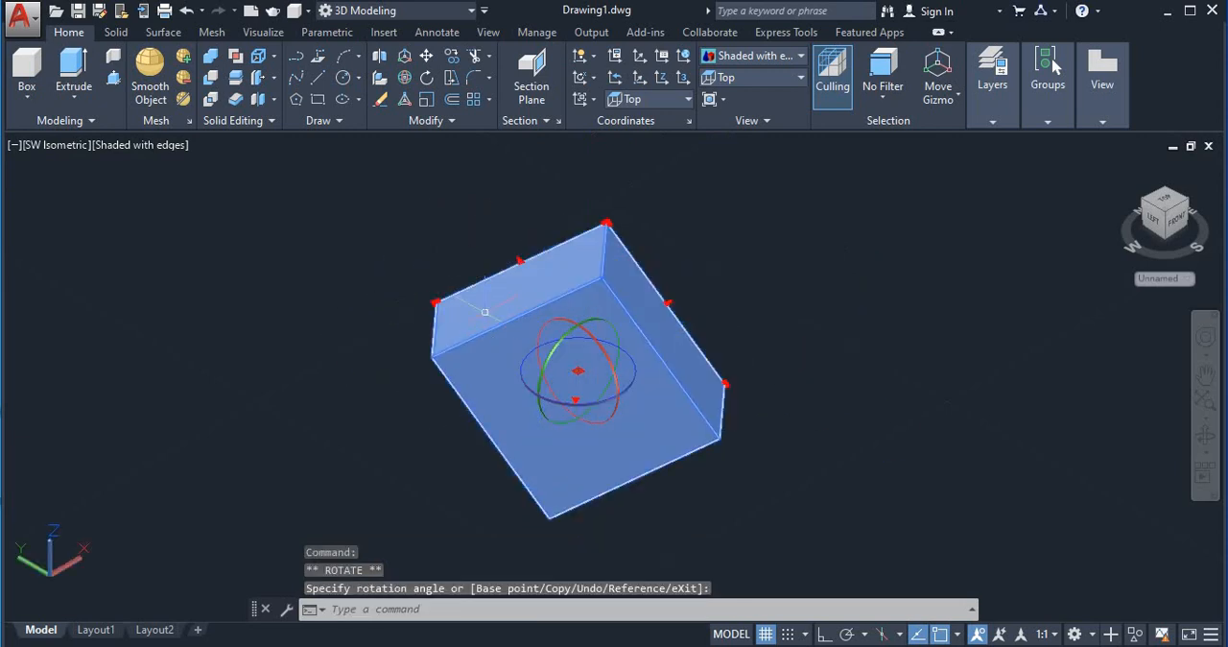
Step: Rotate the box freehand about the gizmo's X axis and clear the selection
click(566, 324)
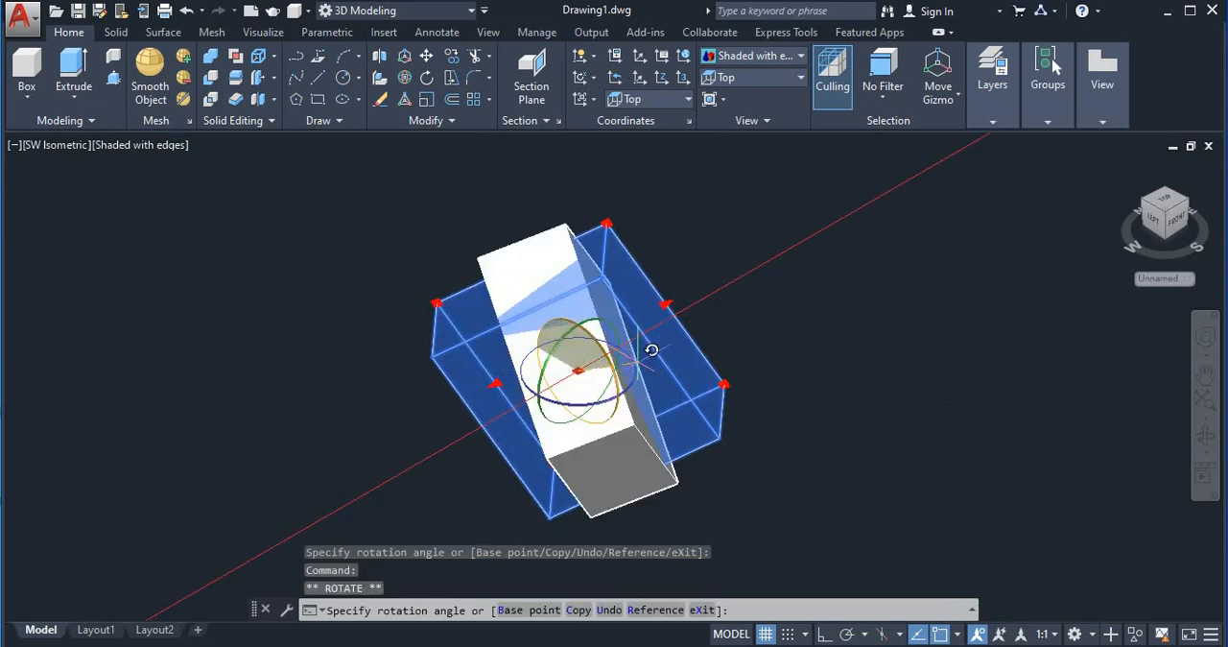
click(511, 272)
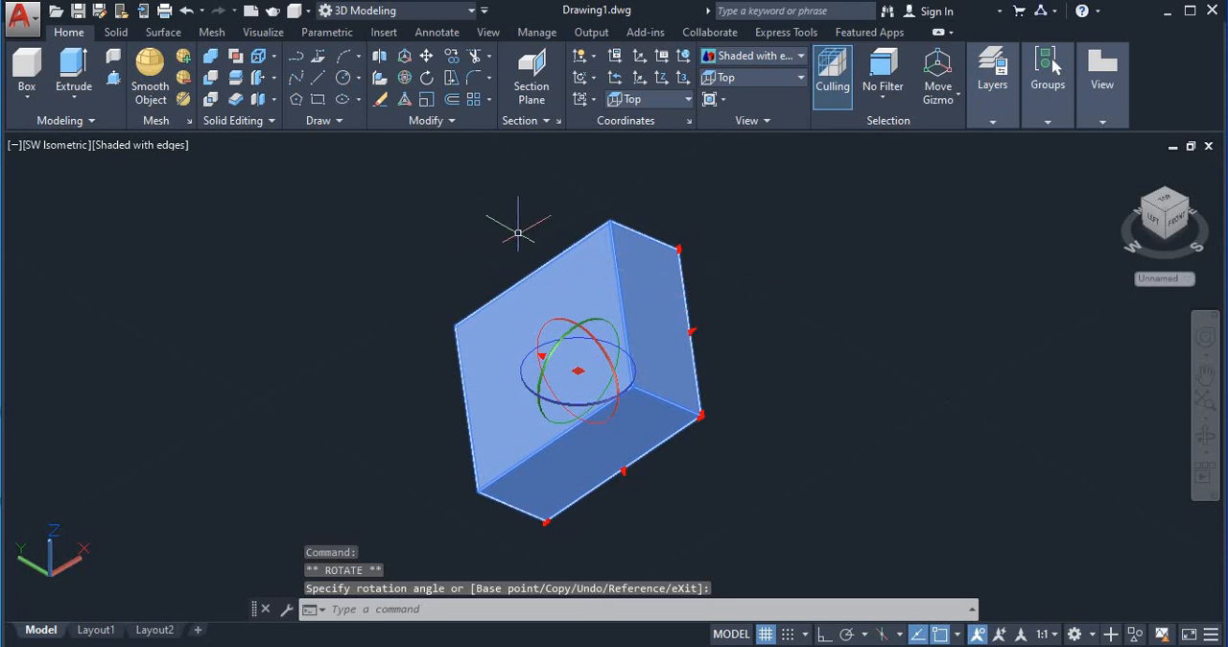
key(Escape)
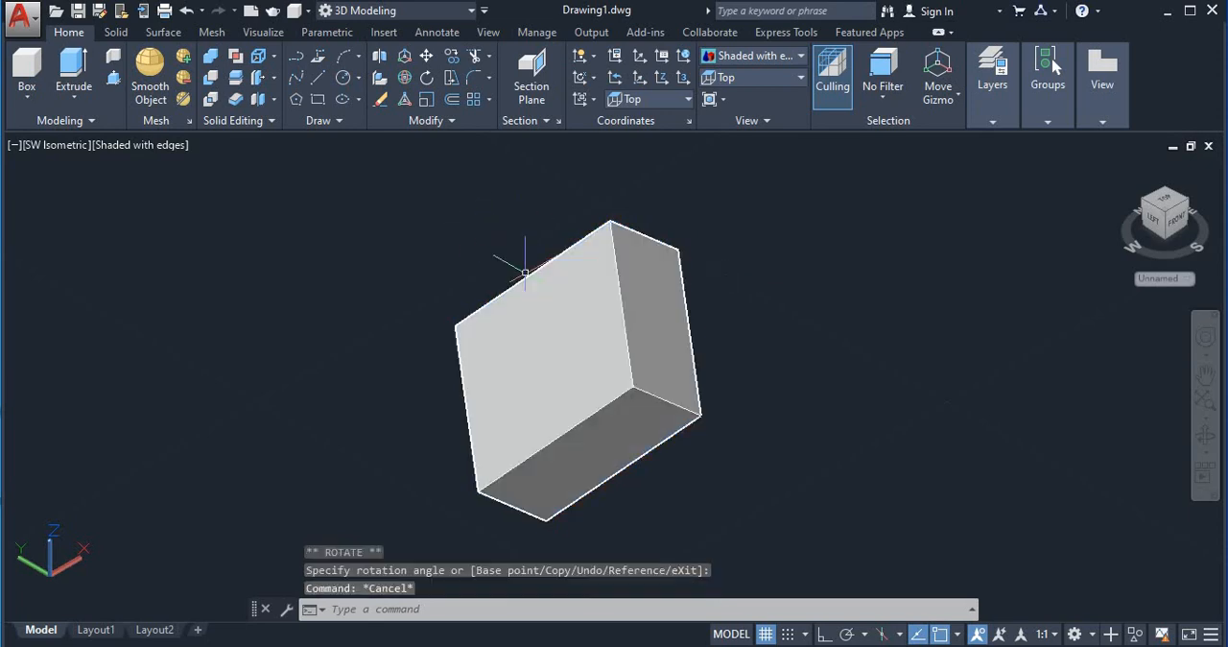
Step: Scale the whole box uniformly and freehand with 3D Scale, using a base point near the middle of the box
click(404, 102)
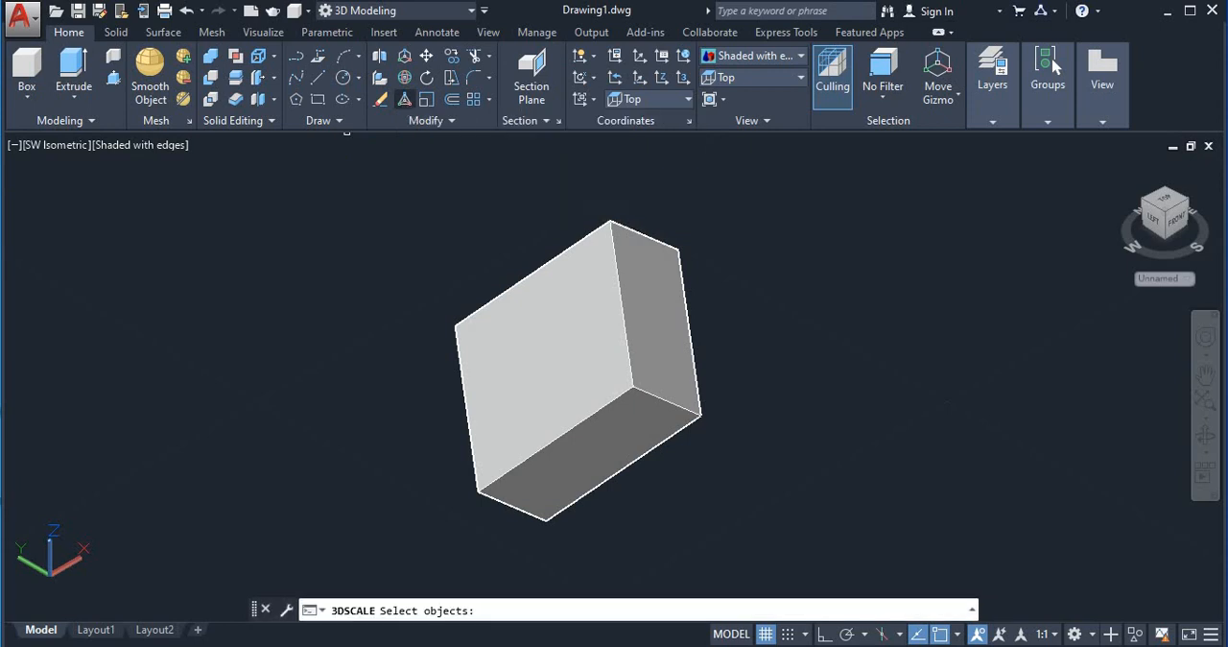
click(583, 314)
key(Return)
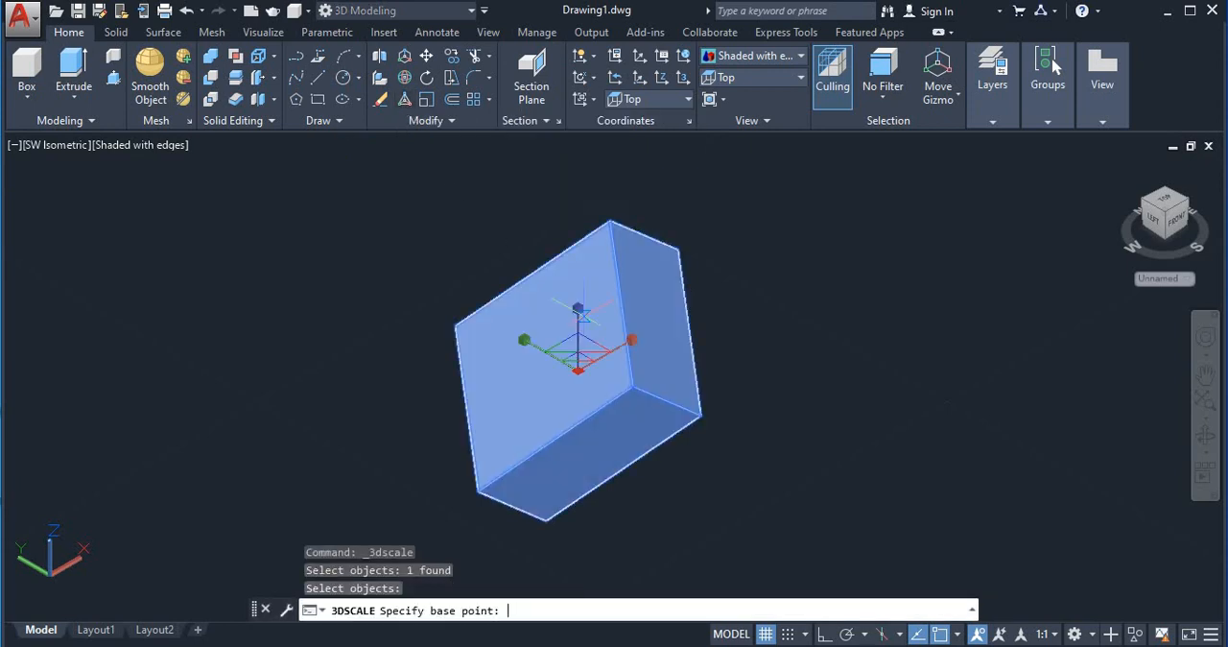
click(578, 322)
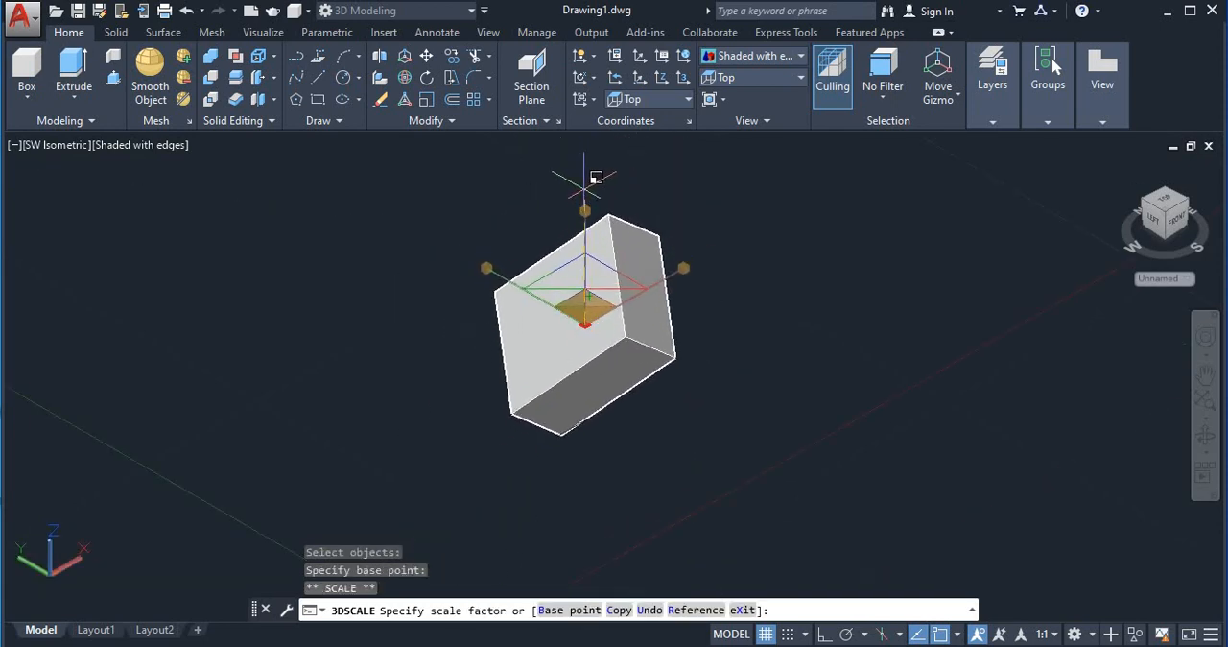
click(595, 184)
Step: Enlarge the box freehand from the scale gizmo's X axis, and shrink it to a small fraction of that size from the Y axis
click(639, 296)
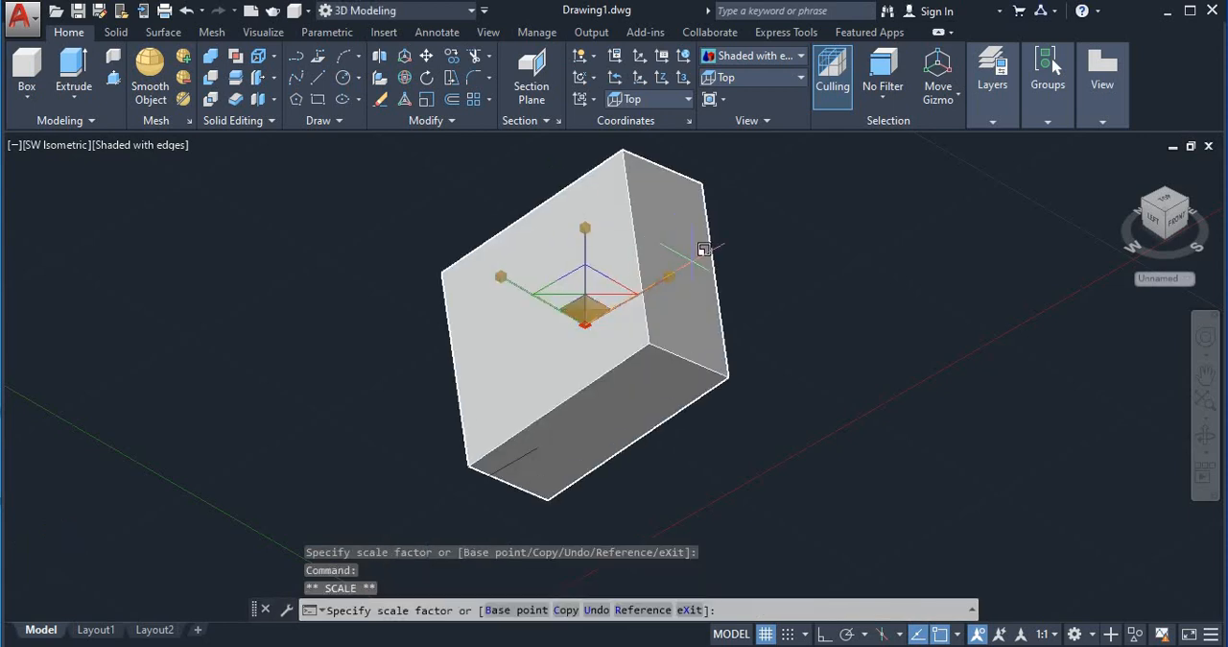
click(698, 268)
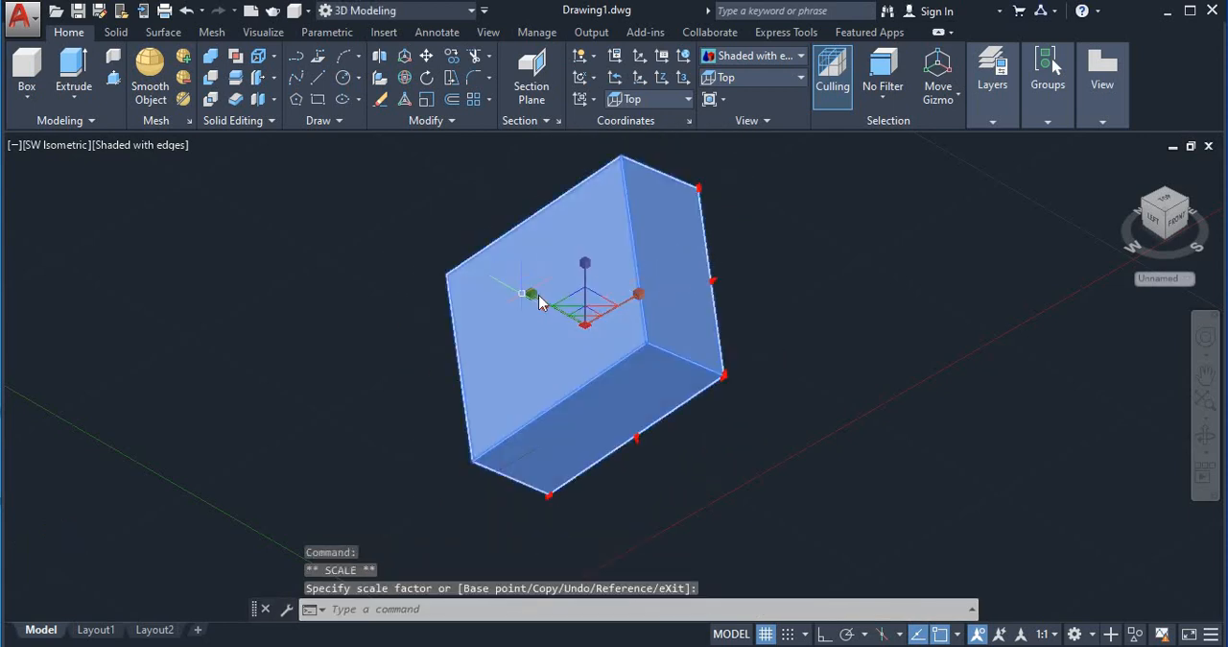
click(533, 291)
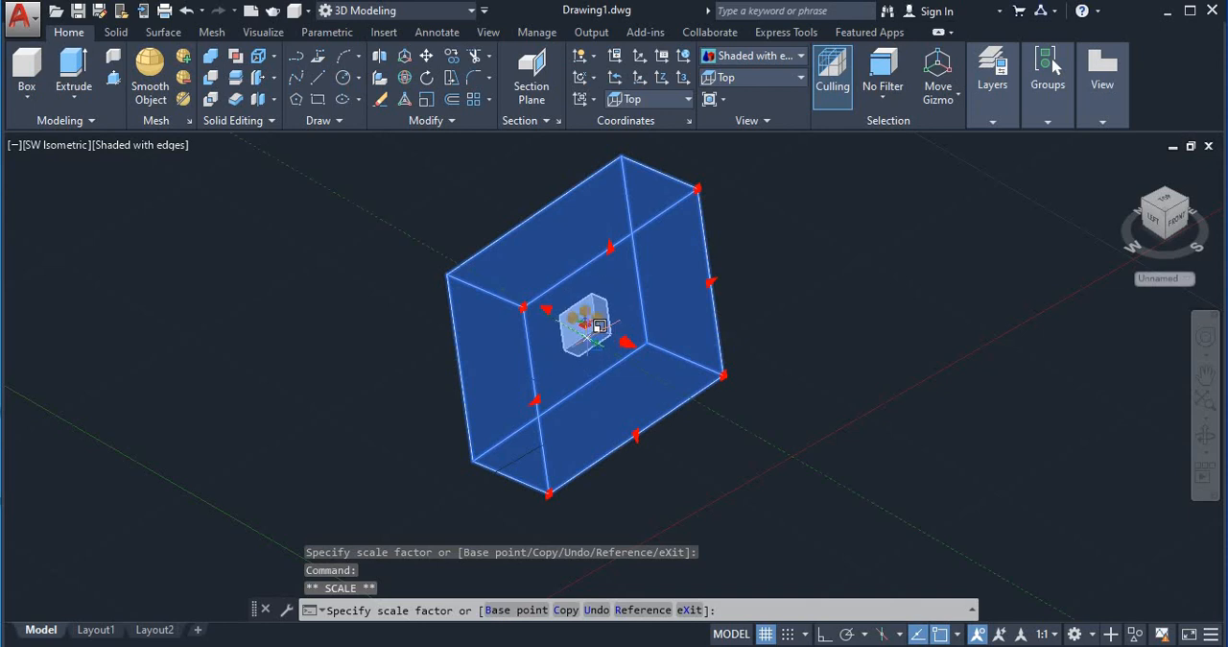
click(587, 321)
scroll(605, 347, up, 4)
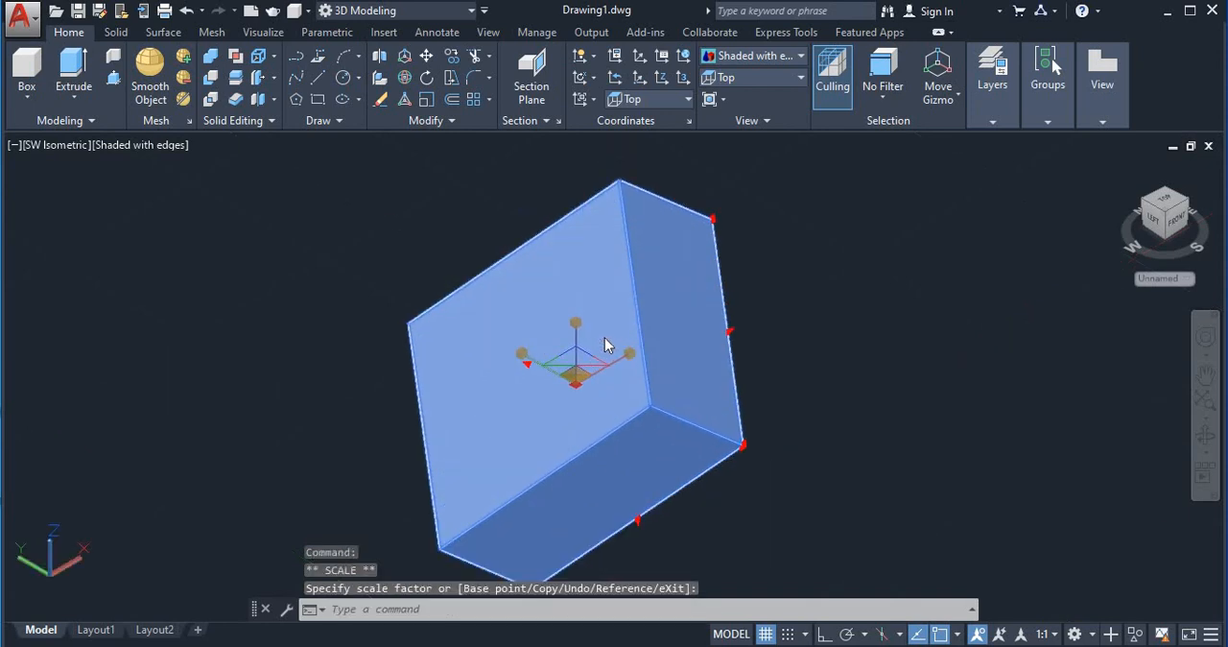
scroll(609, 347, down, 4)
scroll(613, 361, up, 2)
click(638, 324)
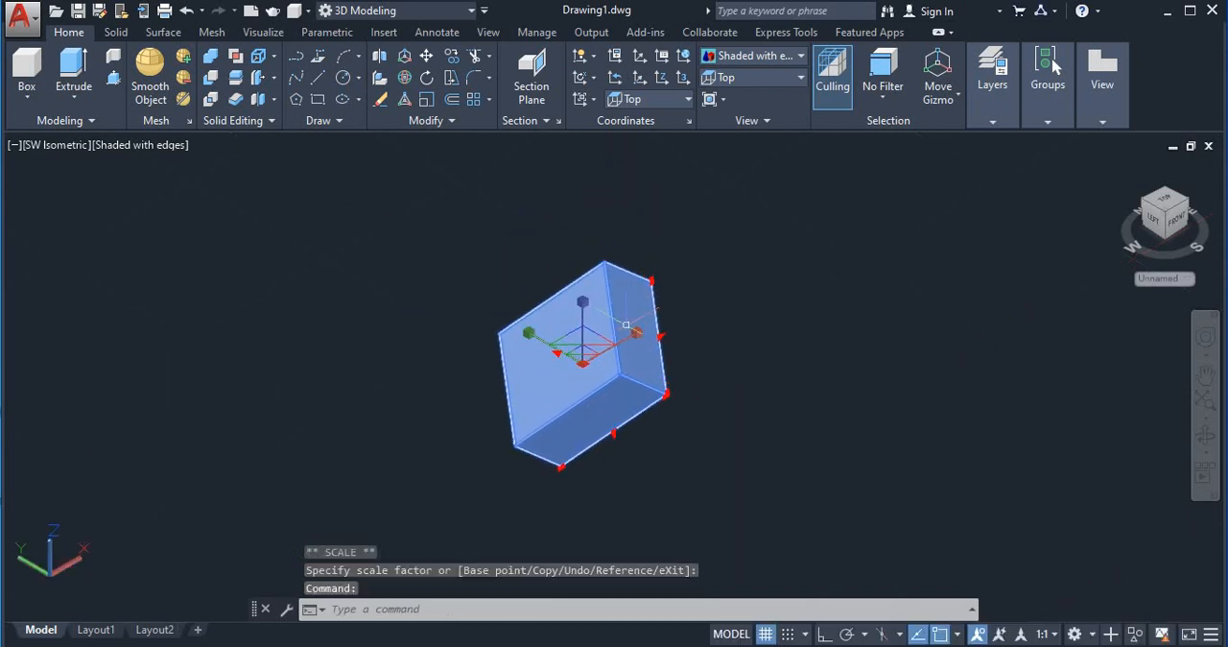
scroll(613, 355, up, 2)
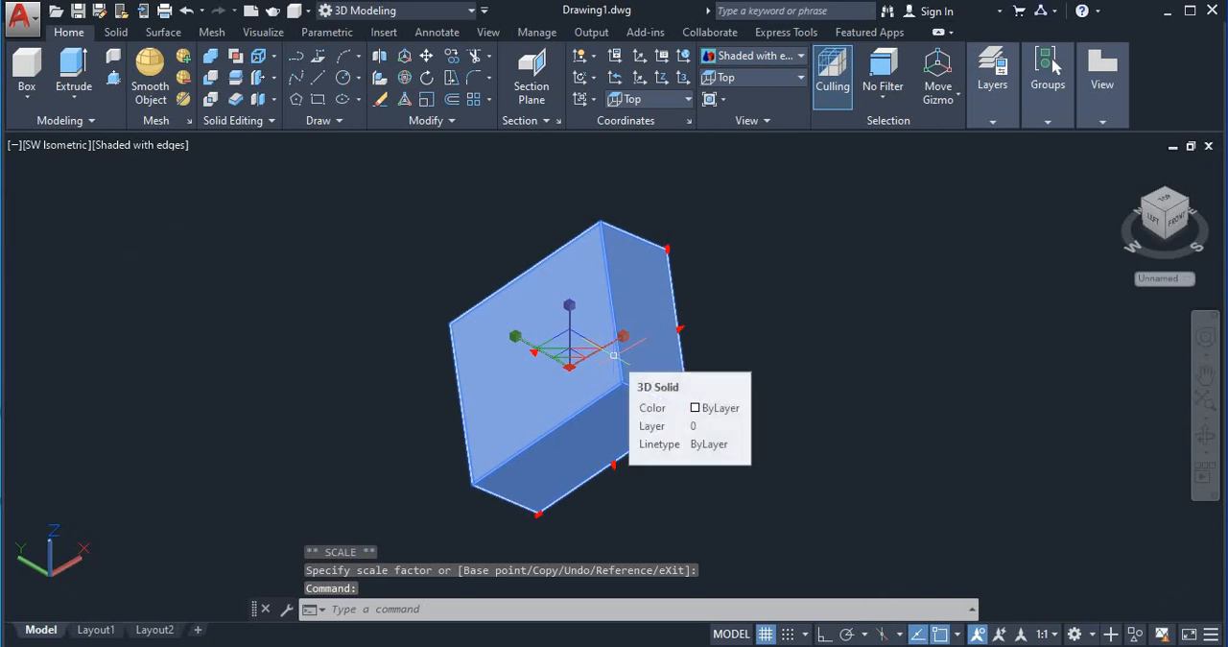